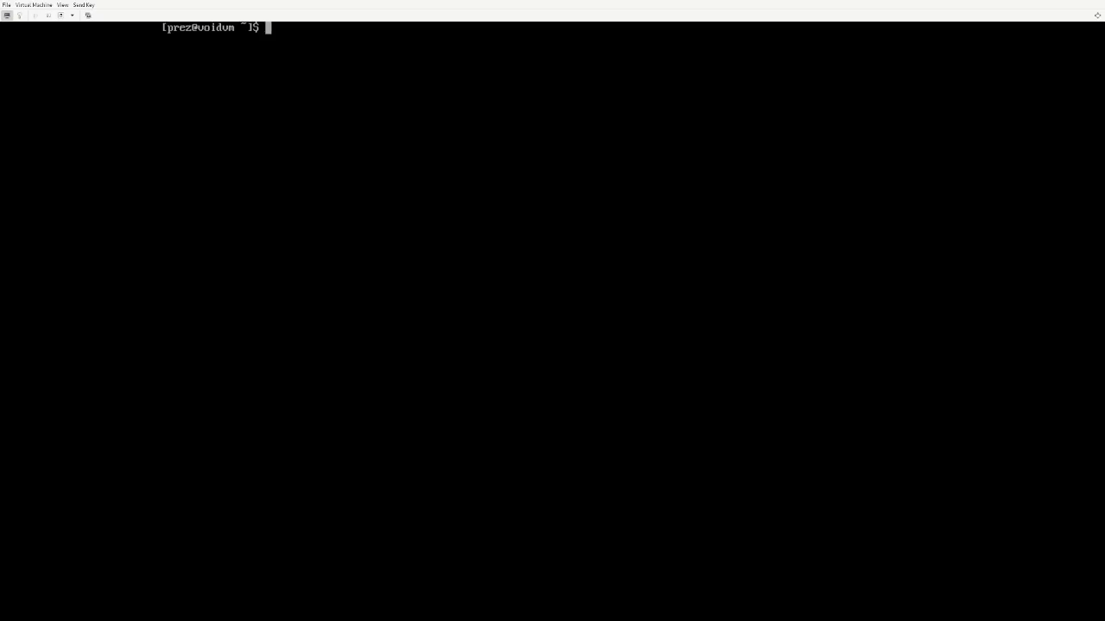
Rerun sudo xbps-install for lxsession, nitrogen, Thunar, rofi and the others; all nine are already installed
{"action": "type", "text": "clear"}
{"action": "key", "text": "Return"}
{"action": "key", "text": "Up"}
{"action": "key", "text": "Up"}
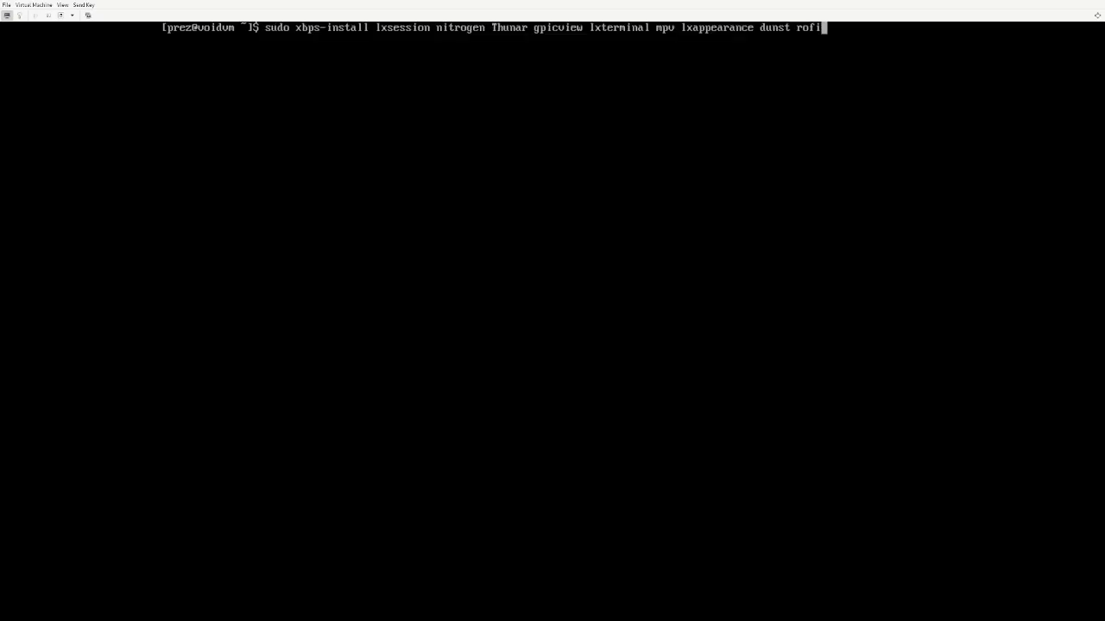
{"action": "key", "text": "Left"}
{"action": "key", "text": "Left"}
{"action": "key", "text": "Left"}
{"action": "key", "text": "Left"}
{"action": "key", "text": "Left"}
{"action": "key", "text": "Left"}
{"action": "key", "text": "Left"}
{"action": "key", "text": "Left"}
{"action": "key", "text": "Left"}
{"action": "key", "text": "Left"}
{"action": "key", "text": "Left"}
{"action": "key", "text": "Left"}
{"action": "key", "text": "Left"}
{"action": "key", "text": "Left"}
{"action": "key", "text": "Left"}
{"action": "key", "text": "Left"}
{"action": "key", "text": "Left"}
{"action": "key", "text": "Left"}
{"action": "key", "text": "Left"}
{"action": "key", "text": "Left"}
{"action": "key", "text": "Left"}
{"action": "key", "text": "Left"}
{"action": "key", "text": "Left"}
{"action": "key", "text": "Left"}
{"action": "key", "text": "Left"}
{"action": "key", "text": "Left"}
{"action": "key", "text": "Left"}
{"action": "key", "text": "Left"}
{"action": "key", "text": "Left"}
{"action": "key", "text": "Left"}
{"action": "key", "text": "Left"}
{"action": "key", "text": "Left"}
{"action": "key", "text": "Left"}
{"action": "key", "text": "Left"}
{"action": "key", "text": "Left"}
{"action": "key", "text": "Left"}
{"action": "key", "text": "Left"}
{"action": "key", "text": "Left"}
{"action": "key", "text": "Left"}
{"action": "key", "text": "Left"}
{"action": "key", "text": "Right"}
{"action": "key", "text": "Right"}
{"action": "key", "text": "Right"}
{"action": "key", "text": "Right"}
{"action": "key", "text": "Right"}
{"action": "key", "text": "Right"}
{"action": "key", "text": "Right"}
{"action": "key", "text": "Right"}
{"action": "key", "text": "Right"}
{"action": "key", "text": "Right"}
{"action": "key", "text": "Right"}
{"action": "key", "text": "Right"}
{"action": "key", "text": "Right"}
{"action": "key", "text": "Right"}
{"action": "key", "text": "Right"}
{"action": "key", "text": "Right"}
{"action": "key", "text": "Left"}
{"action": "key", "text": "Right"}
{"action": "key", "text": "Right"}
{"action": "key", "text": "Right"}
{"action": "key", "text": "Right"}
{"action": "key", "text": "Right"}
{"action": "key", "text": "Right"}
{"action": "key", "text": "Right"}
{"action": "key", "text": "Right"}
{"action": "key", "text": "Right"}
{"action": "key", "text": "Right"}
{"action": "key", "text": "Right"}
{"action": "key", "text": "Right"}
{"action": "key", "text": "Right"}
{"action": "key", "text": "Right"}
{"action": "key", "text": "Right"}
{"action": "key", "text": "Right"}
{"action": "key", "text": "Right"}
{"action": "key", "text": "Right"}
{"action": "key", "text": "Right"}
{"action": "key", "text": "Right"}
{"action": "key", "text": "Right"}
{"action": "key", "text": "Right"}
{"action": "key", "text": "Right"}
{"action": "key", "text": "Right"}
{"action": "key", "text": "Right"}
{"action": "key", "text": "Right"}
{"action": "key", "text": "Right"}
{"action": "key", "text": "Right"}
{"action": "key", "text": "Right"}
{"action": "key", "text": "Right"}
{"action": "key", "text": "Right"}
{"action": "key", "text": "Right"}
{"action": "key", "text": "Right"}
{"action": "key", "text": "Right"}
{"action": "key", "text": "Right"}
{"action": "key", "text": "Right"}
{"action": "key", "text": "Right"}
{"action": "key", "text": "Right"}
{"action": "key", "text": "Right"}
{"action": "key", "text": "Right"}
{"action": "key", "text": "Right"}
{"action": "key", "text": "Right"}
{"action": "key", "text": "Right"}
{"action": "key", "text": "Right"}
{"action": "key", "text": "Right"}
{"action": "key", "text": "Right"}
{"action": "key", "text": "Right"}
{"action": "key", "text": "Right"}
{"action": "key", "text": "Right"}
{"action": "key", "text": "Right"}
{"action": "key", "text": "Right"}
{"action": "key", "text": "Right"}
{"action": "key", "text": "Right"}
{"action": "key", "text": "Right"}
{"action": "key", "text": "Return"}
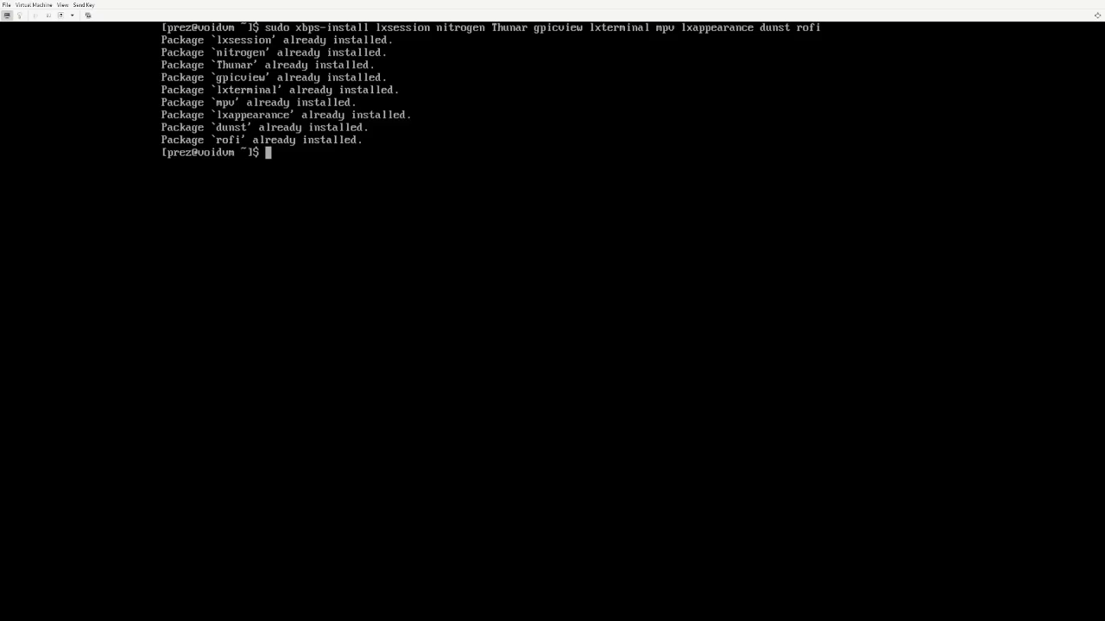
Review the xrandr 1920x1080 and i3 launch lines in .xinitrc with Vim, then quit
{"action": "type", "text": "vim .xinitrc"}
{"action": "key", "text": "Return"}
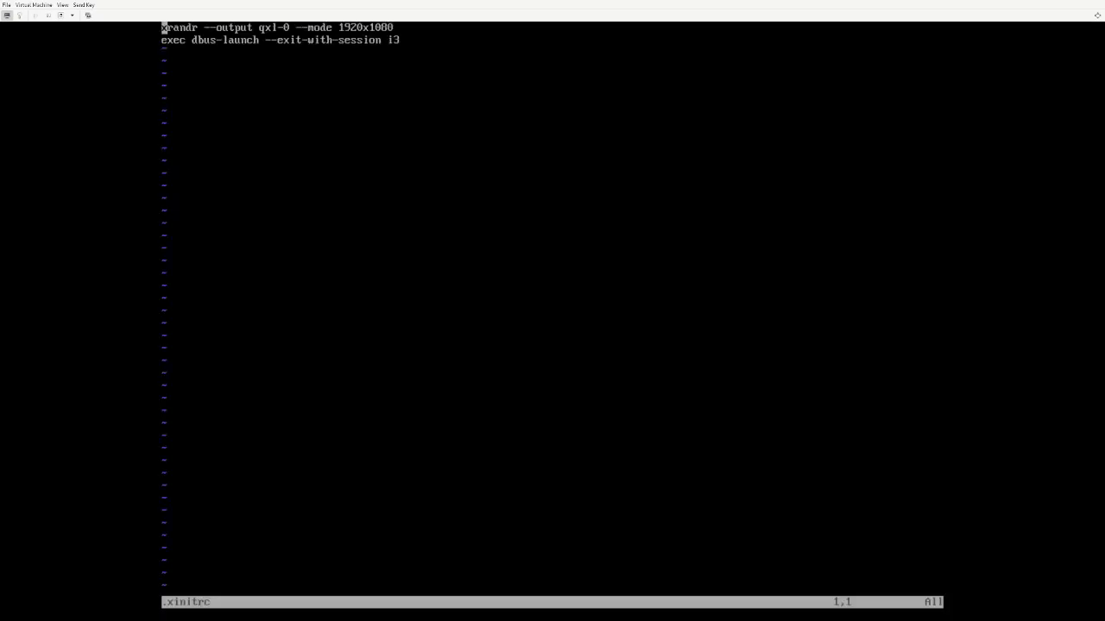
{"action": "type", "text": ":q"}
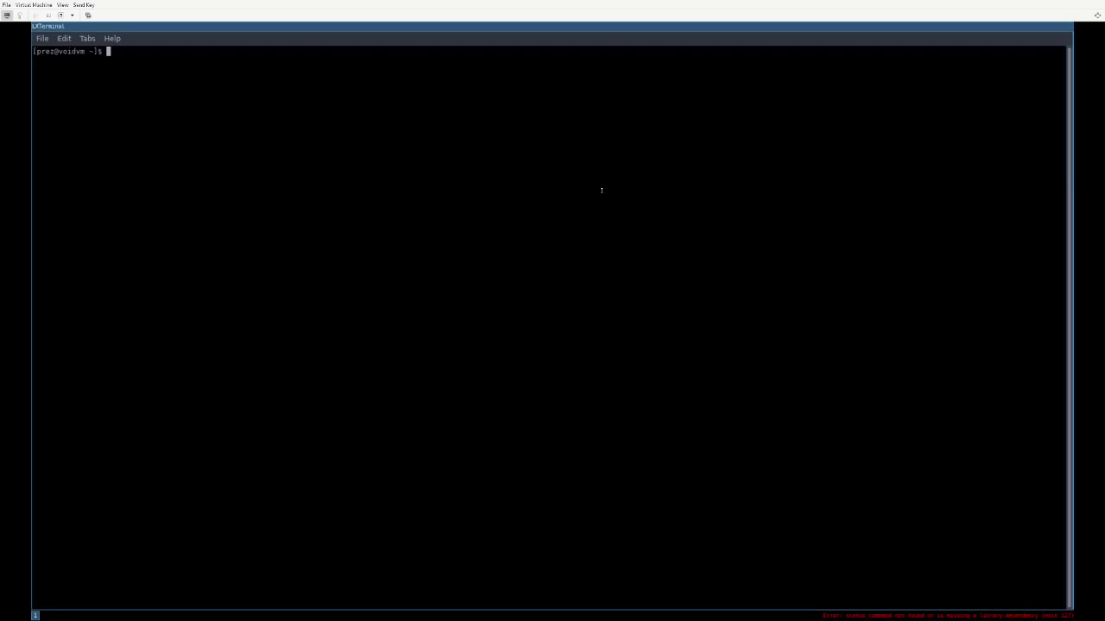
Abandon the half-typed nvim .xinitrc command and close the terminal
{"action": "type", "text": "nvim .xin"}
{"action": "key", "text": "BackSpace"}
{"action": "key", "text": "BackSpace"}
{"action": "key", "text": "BackSpace"}
{"action": "key", "text": "ctrl+c"}
{"action": "key", "text": "ctrl+d"}
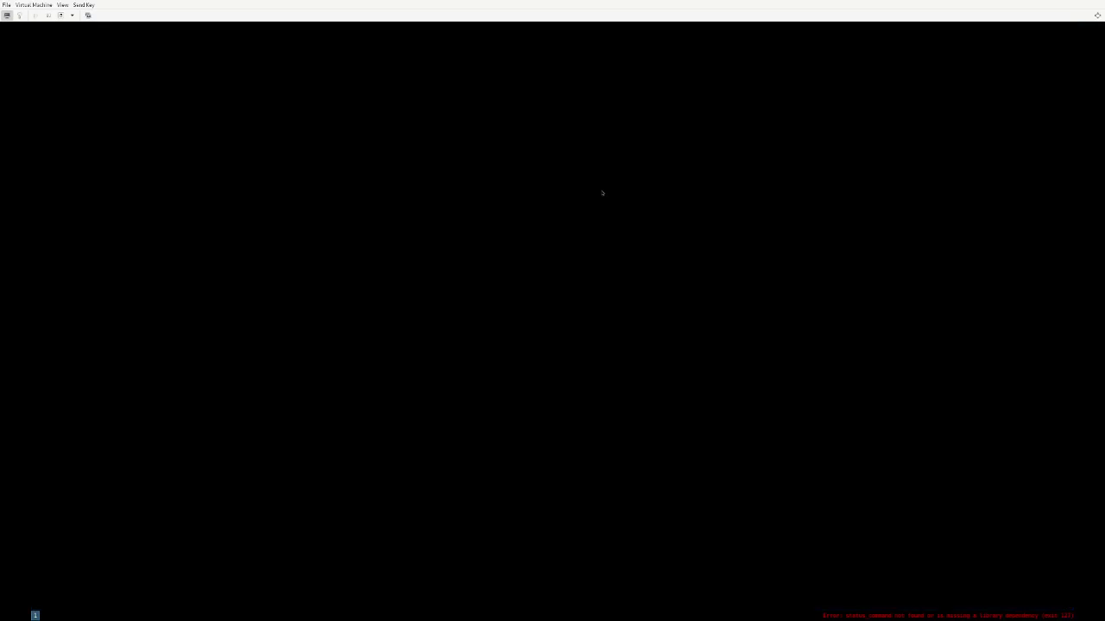
Launch Nitrogen from a new terminal
{"action": "key", "text": "super+Return"}
{"action": "type", "text": "nitrogen"}
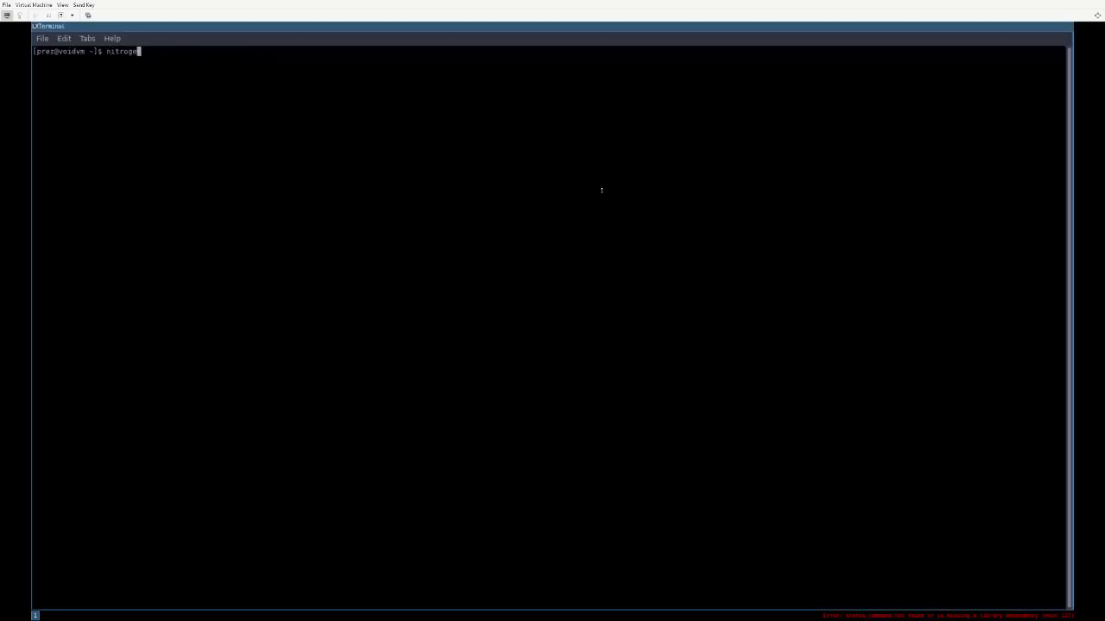
{"action": "key", "text": "Return"}
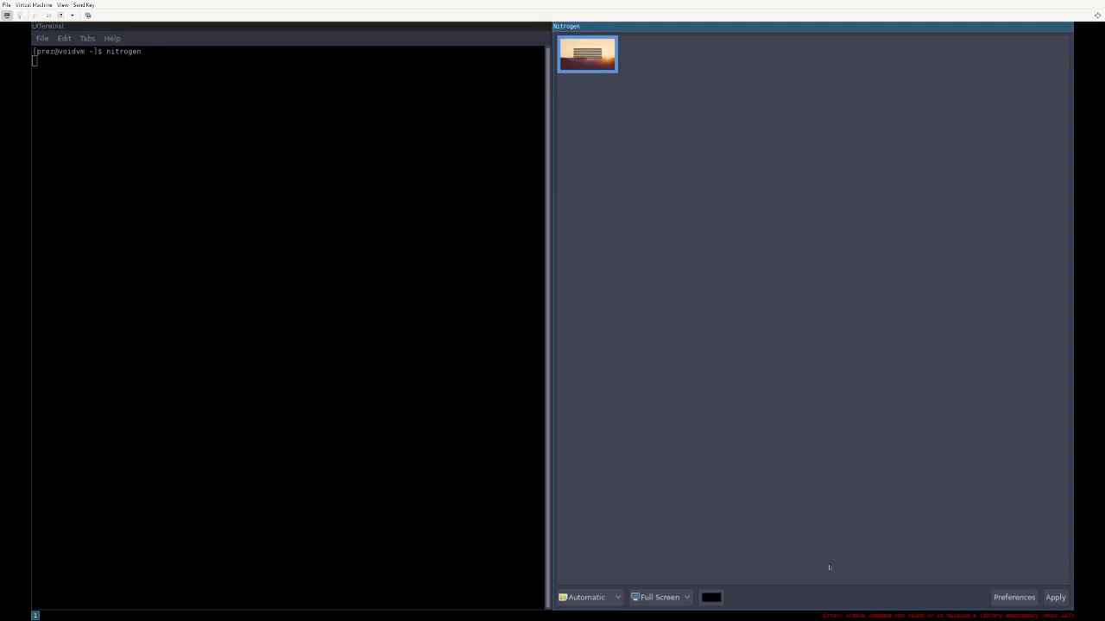
Confirm Nitrogen's wallpaper folder is /home/prez/pics without changes, then close Nitrogen and the terminal
{"action": "left_click", "coordinate": [995, 597]}
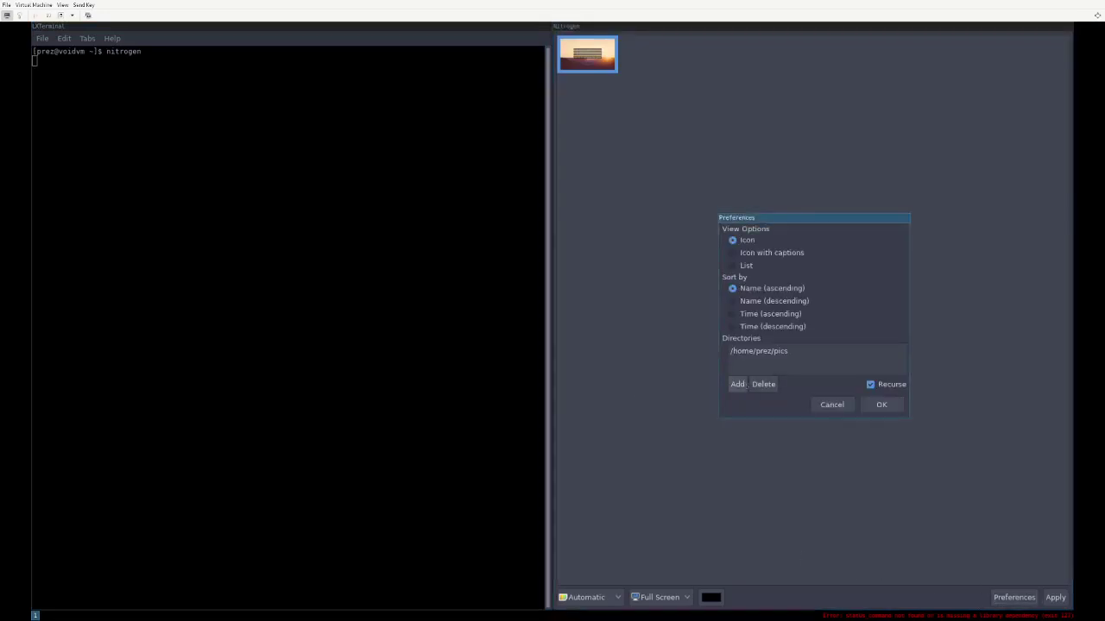
{"action": "left_click", "coordinate": [737, 384]}
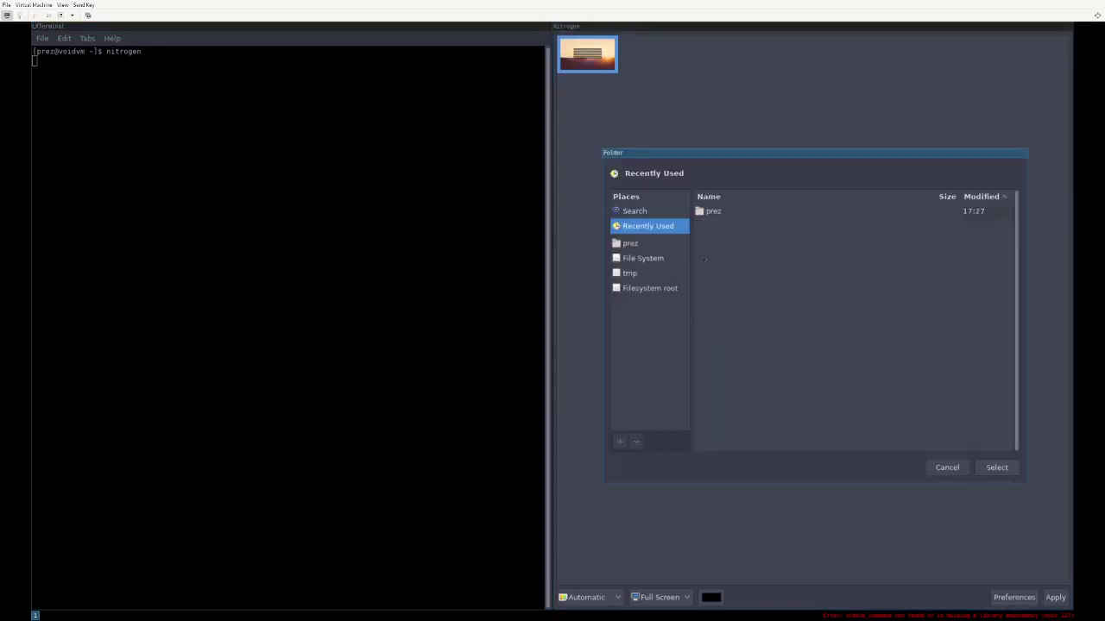
{"action": "left_click", "coordinate": [630, 242]}
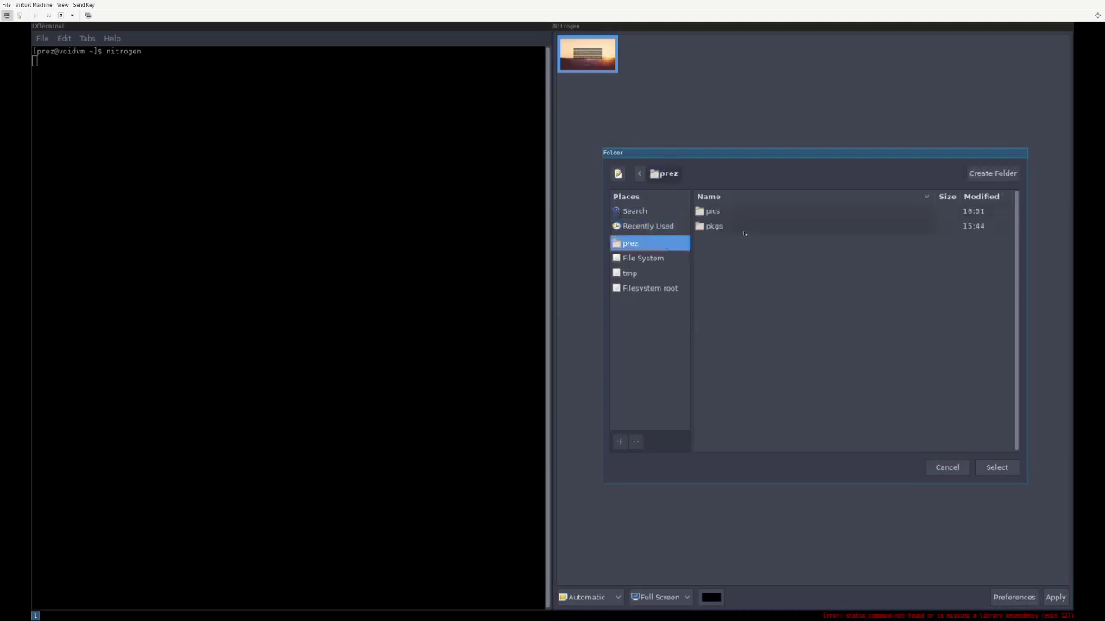
{"action": "left_click", "coordinate": [713, 211]}
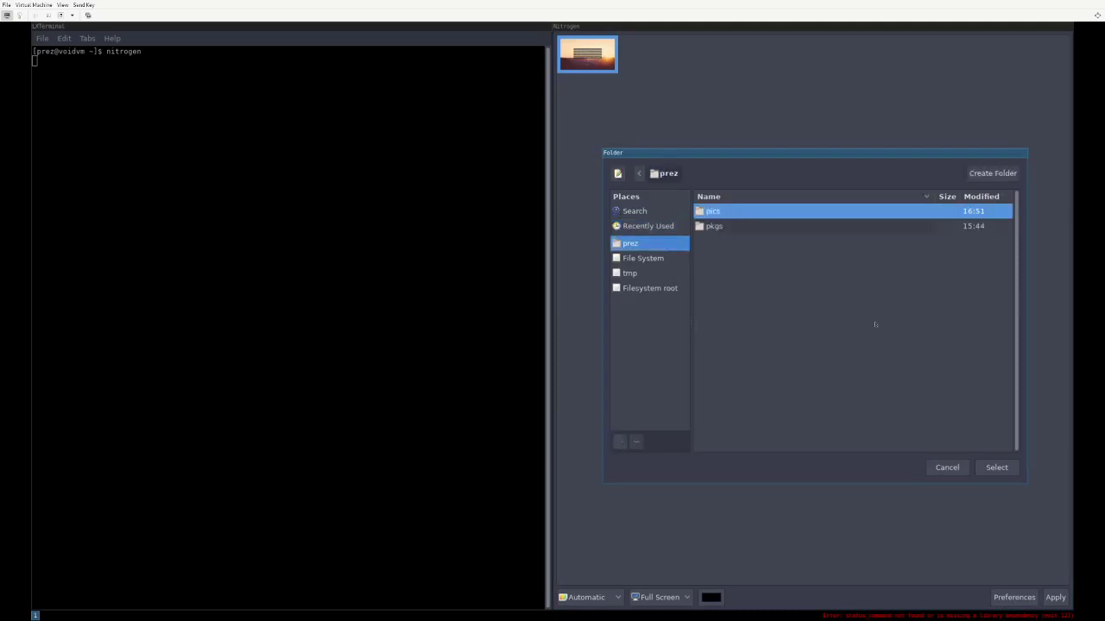
{"action": "left_click", "coordinate": [947, 468]}
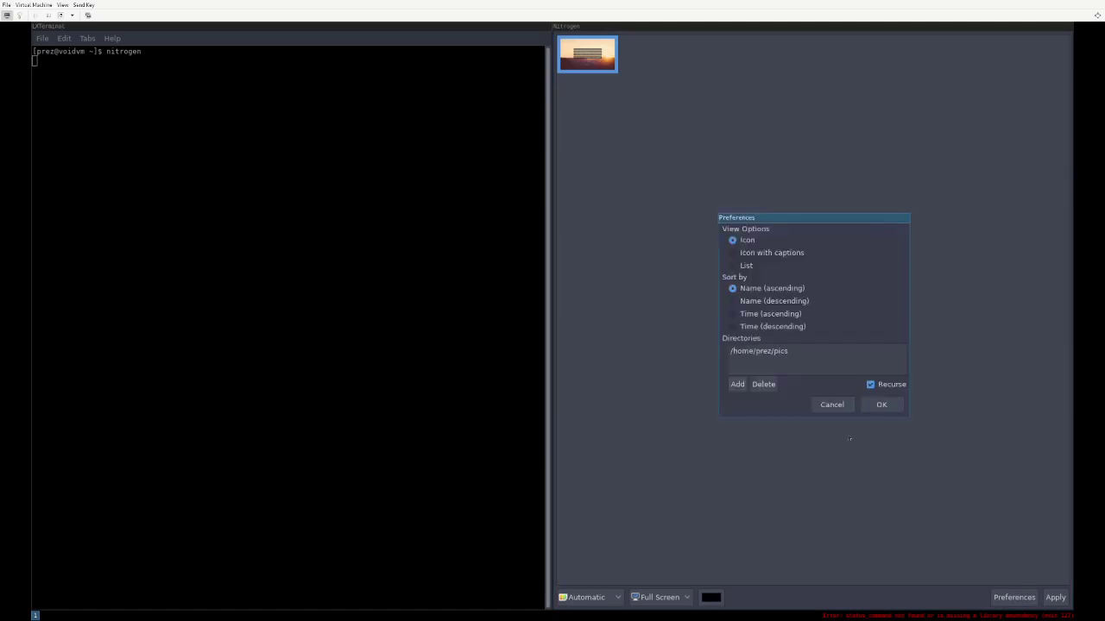
{"action": "left_click", "coordinate": [870, 406]}
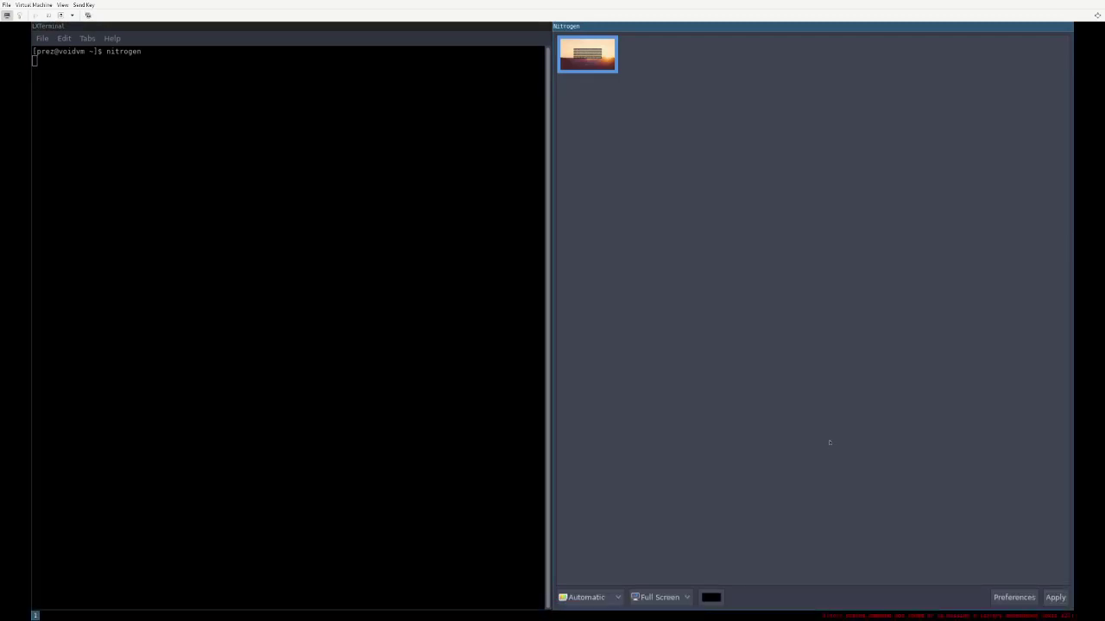
{"action": "key", "text": "super+shift+q"}
{"action": "key", "text": "super+shift+q"}
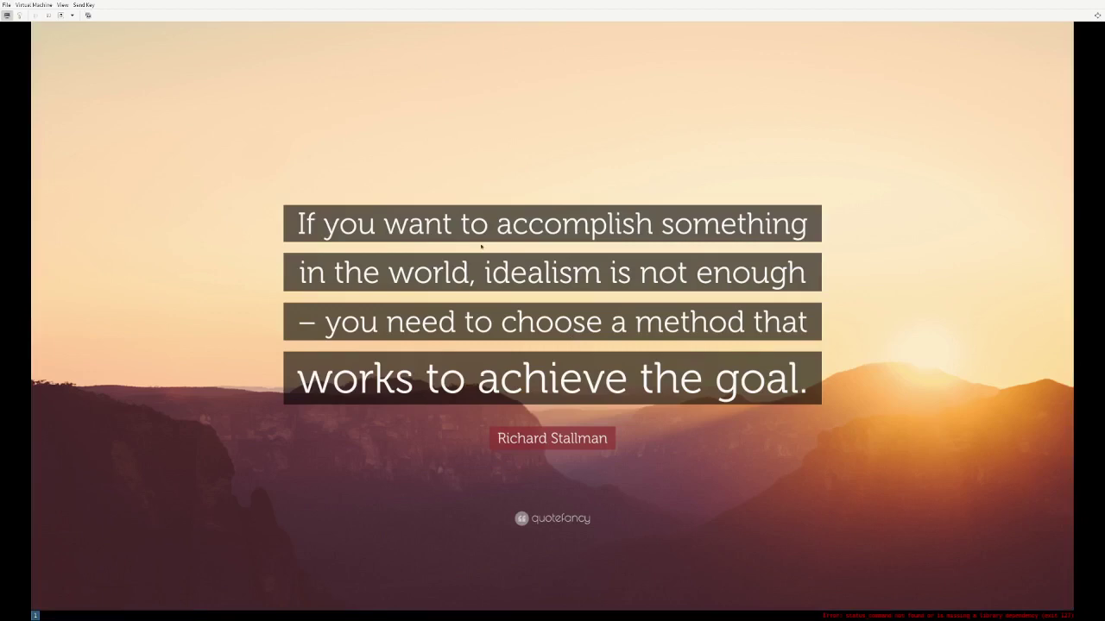
Exit the i3 session and restart X with startx
{"action": "key", "text": "super+Return"}
{"action": "key", "text": "super+shift+q"}
{"action": "key", "text": "super+shift+e"}
{"action": "left_click", "coordinate": [1017, 29]}
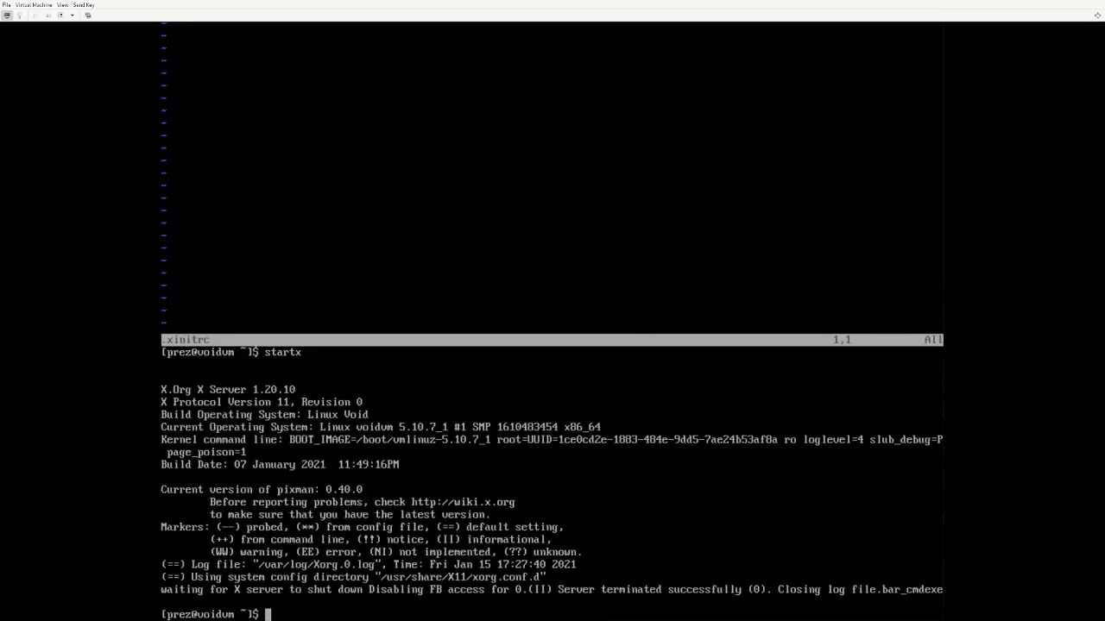
{"action": "type", "text": "startx"}
{"action": "key", "text": "Return"}
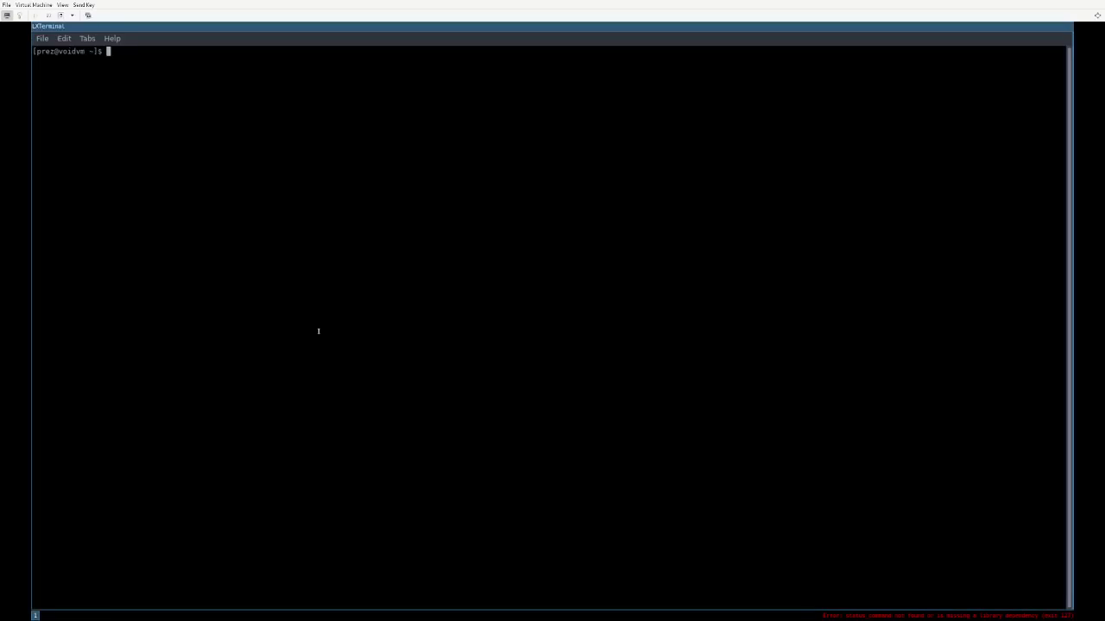
Add a 'nitrogen --restore' line to .xinitrc in Neovim and save it
{"action": "type", "text": "nvim .xinitrc"}
{"action": "key", "text": "Return"}
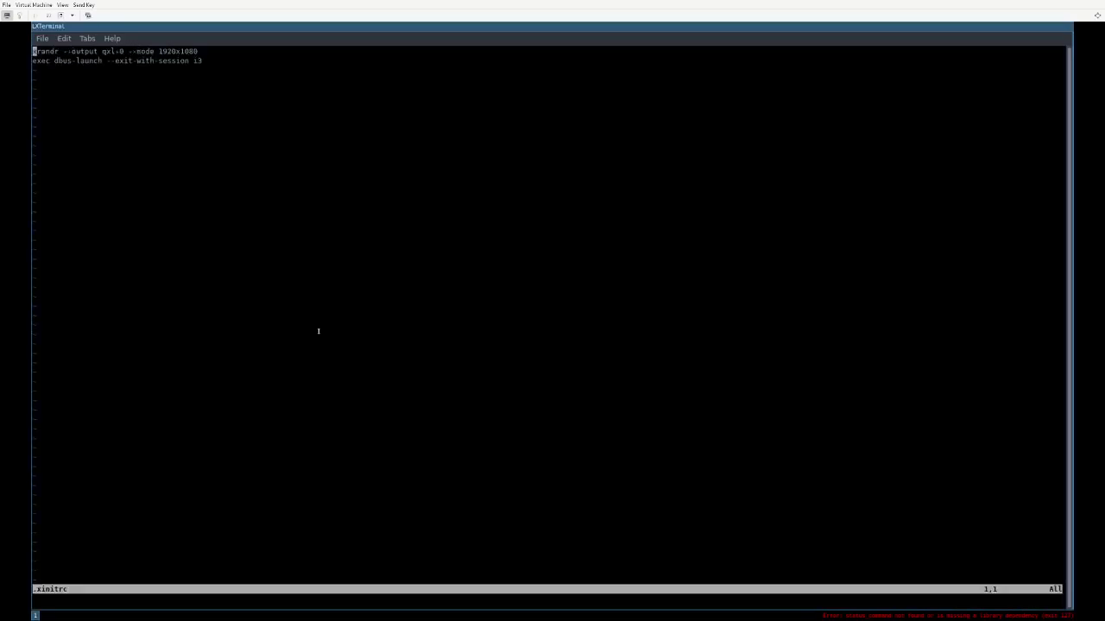
{"action": "type", "text": "o"}
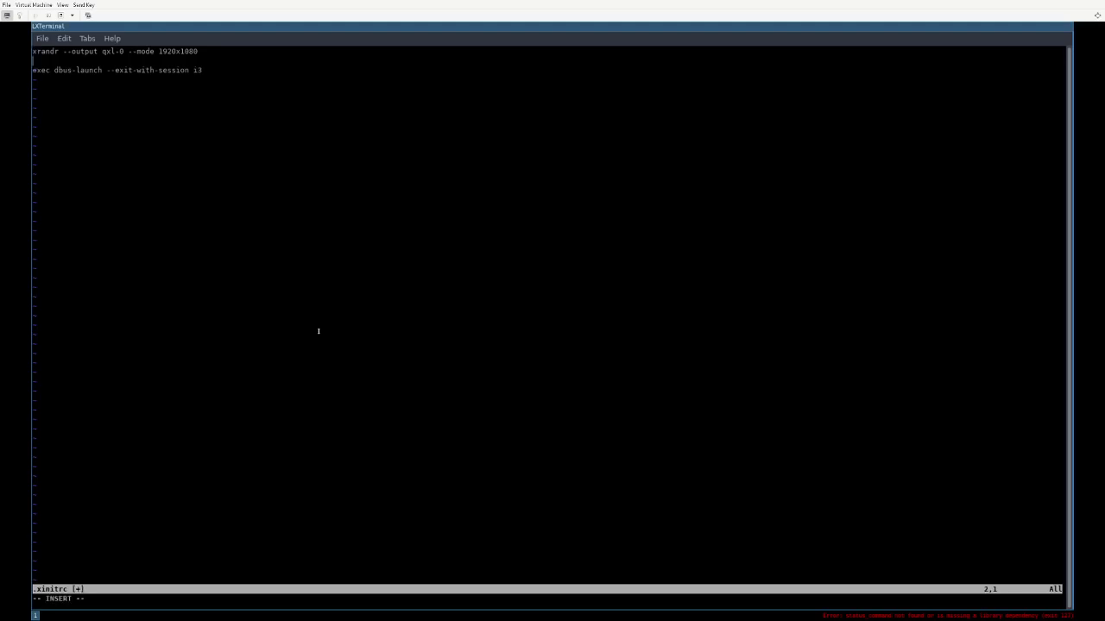
{"action": "type", "text": "nitrogen --restore"}
{"action": "key", "text": "Escape"}
{"action": "type", "text": ":Wq"}
{"action": "key", "text": "Return"}
{"action": "type", "text": ":wq"}
{"action": "key", "text": "Return"}
{"action": "key", "text": "ctrl+d"}
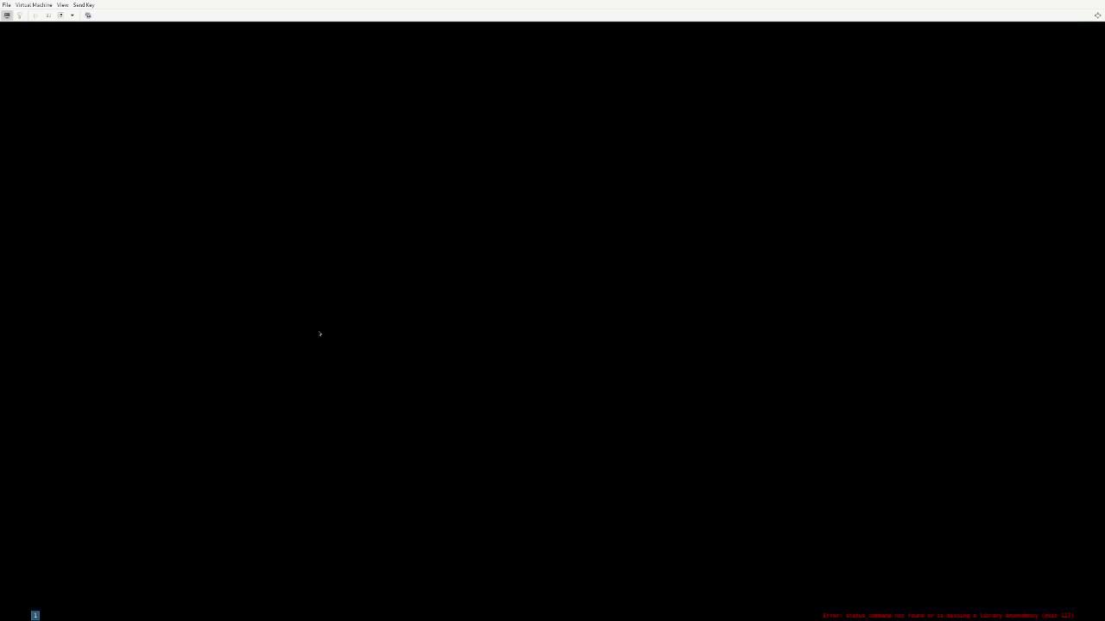
Exit i3 and run startx again so the wallpaper loads automatically
{"action": "key", "text": "super+shift+e"}
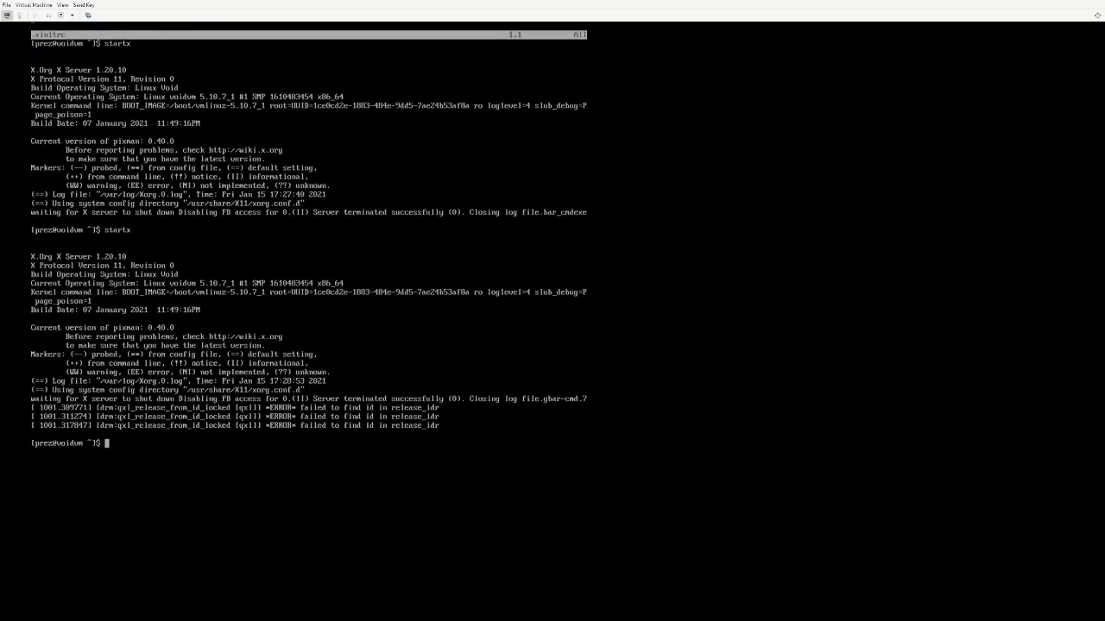
{"action": "type", "text": "startx"}
{"action": "key", "text": "Return"}
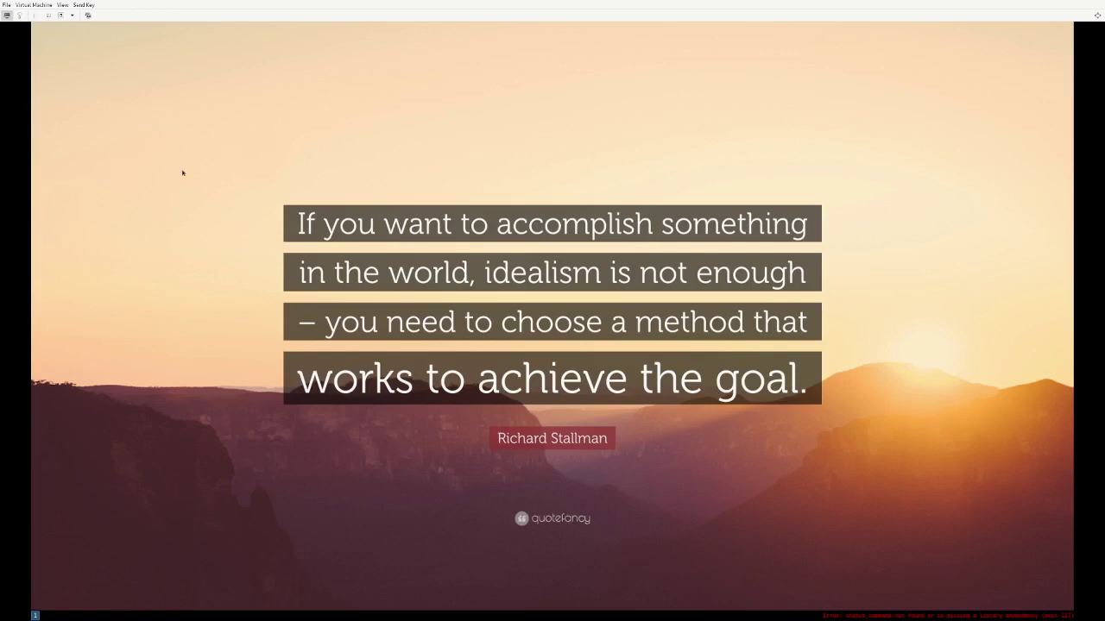
Open .xinitrc in Neovim, quit unchanged, and abandon a half-typed ~/.config command
{"action": "key", "text": "super+Return"}
{"action": "type", "text": "nvim .x"}
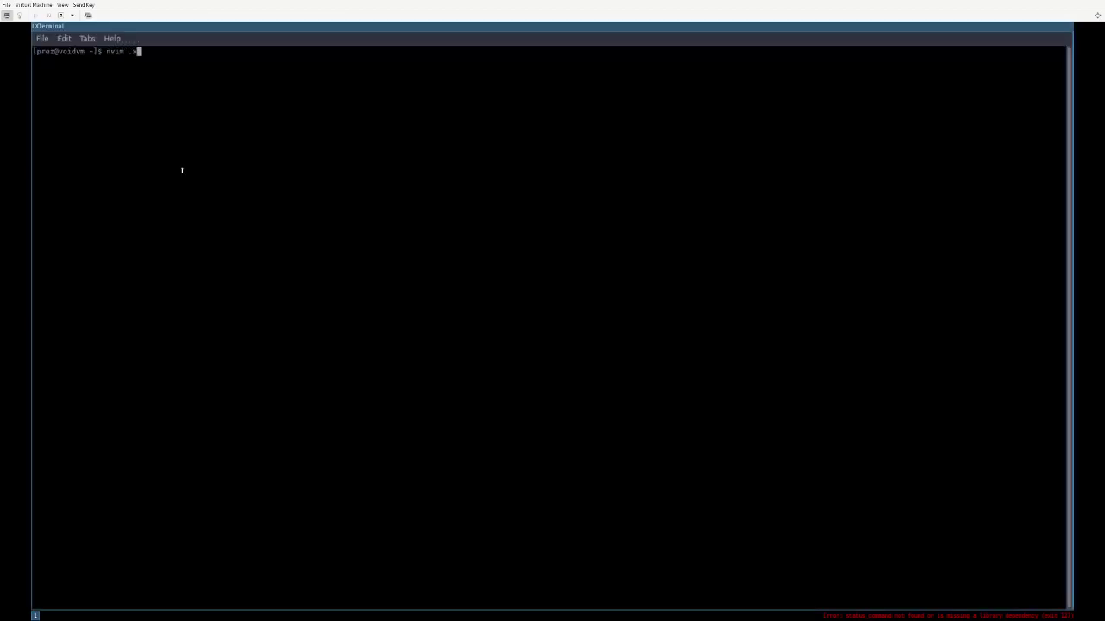
{"action": "key", "text": "Tab"}
{"action": "key", "text": "Return"}
{"action": "type", "text": ":q"}
{"action": "key", "text": "Return"}
{"action": "type", "text": "nvim -"}
{"action": "type", "text": "/.config"}
{"action": "key", "text": "BackSpace"}
{"action": "key", "text": "BackSpace"}
{"action": "key", "text": "BackSpace"}
{"action": "key", "text": "BackSpace"}
{"action": "key", "text": "BackSpace"}
{"action": "key", "text": "BackSpace"}
{"action": "key", "text": "BackSpace"}
{"action": "key", "text": "BackSpace"}
{"action": "key", "text": "ctrl+c"}
Run rofi -show drun, browse the 14-application list to Image Viewer, and dismiss it
{"action": "type", "text": "rofi -show drun"}
{"action": "key", "text": "Return"}
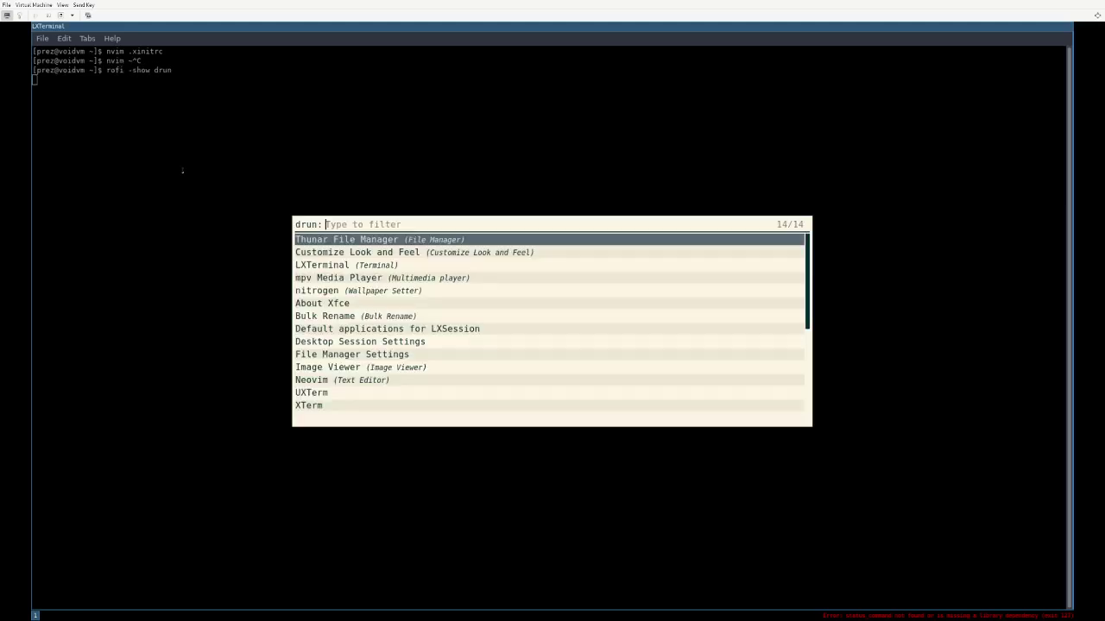
{"action": "key", "text": "Down"}
{"action": "key", "text": "Down"}
{"action": "key", "text": "Down"}
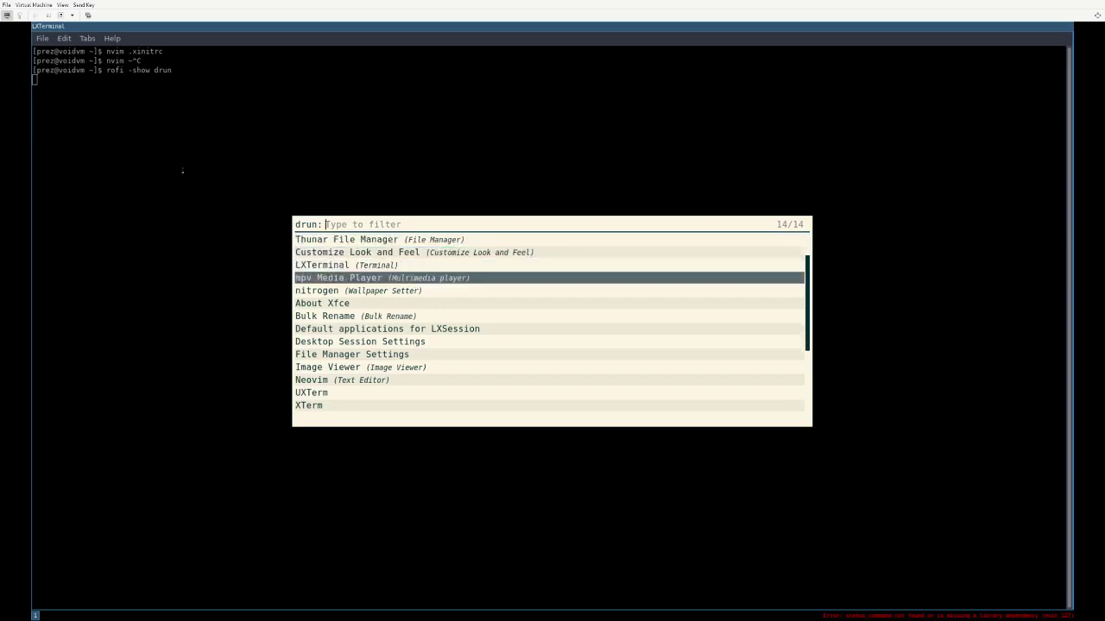
{"action": "key", "text": "Down"}
{"action": "key", "text": "Down"}
{"action": "key", "text": "Down"}
{"action": "key", "text": "Down"}
{"action": "key", "text": "Down"}
{"action": "key", "text": "Down"}
{"action": "key", "text": "Down"}
{"action": "key", "text": "Down"}
{"action": "key", "text": "Down"}
{"action": "key", "text": "Down"}
{"action": "key", "text": "Down"}
{"action": "key", "text": "Down"}
{"action": "key", "text": "Down"}
{"action": "key", "text": "Down"}
{"action": "key", "text": "Down"}
{"action": "key", "text": "Down"}
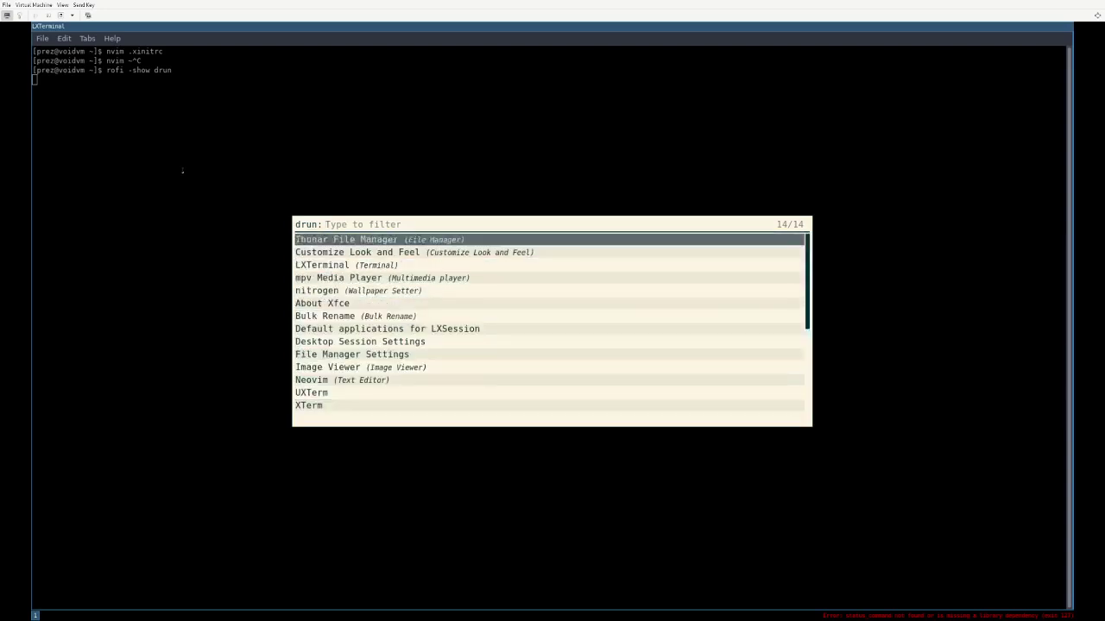
{"action": "key", "text": "Down"}
{"action": "key", "text": "Down"}
{"action": "key", "text": "Down"}
{"action": "key", "text": "Down"}
{"action": "key", "text": "Down"}
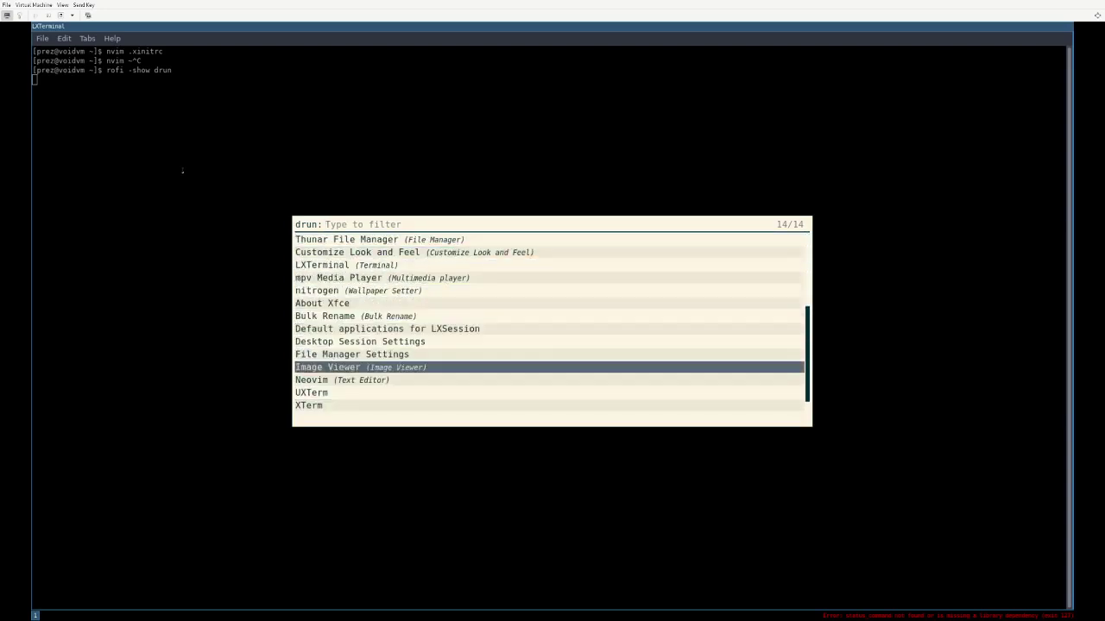
{"action": "key", "text": "Escape"}
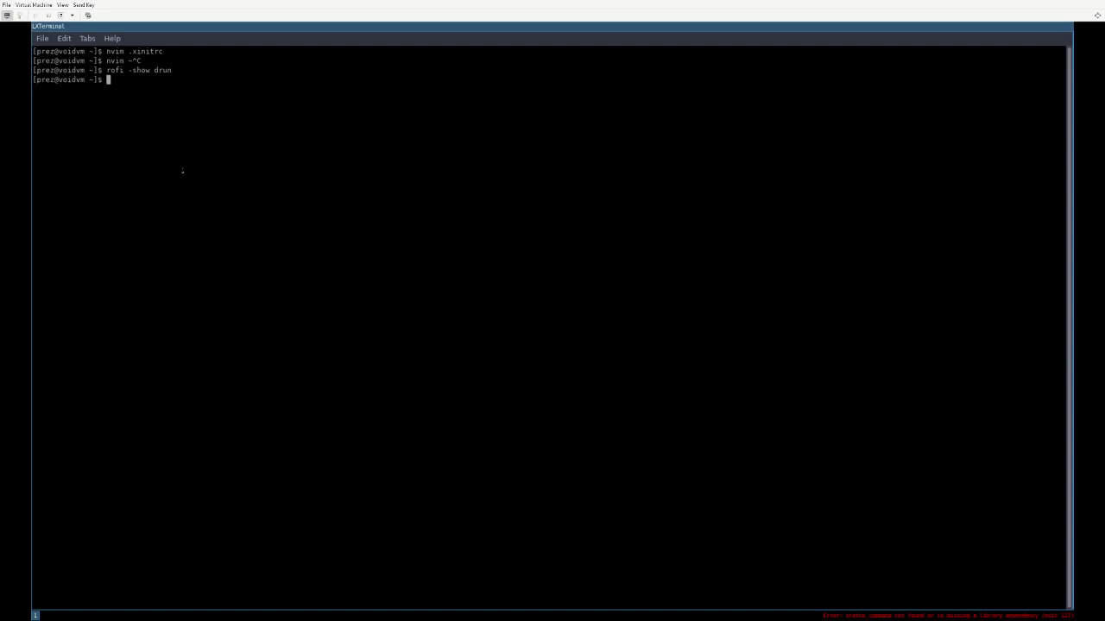
Open the i3 config file under ~/.config in Neovim using Tab completion
{"action": "type", "text": "rofi -show drun"}
{"action": "key", "text": "ctrl+u"}
{"action": "type", "text": "nvim ~/.config/aw"}
{"action": "key", "text": "BackSpace"}
{"action": "key", "text": "BackSpace"}
{"action": "type", "text": "awe"}
{"action": "key", "text": "Tab"}
{"action": "key", "text": "Return"}
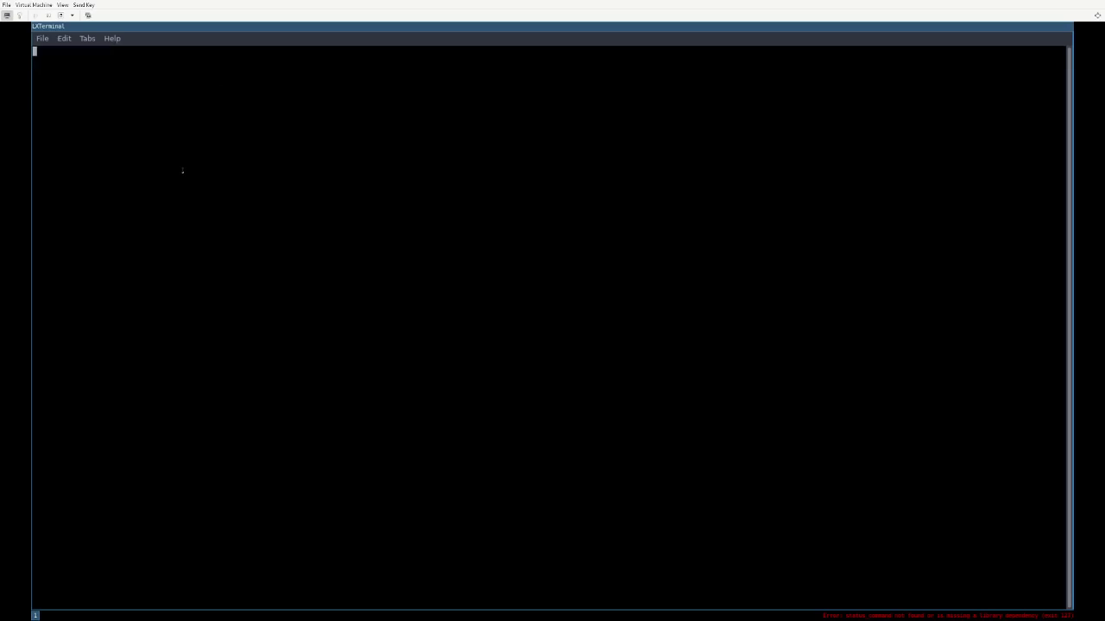
Find the $mod+d bindings for dmenu_run and rofi -show drun in the i3 config
{"action": "type", "text": ":$mod+d"}
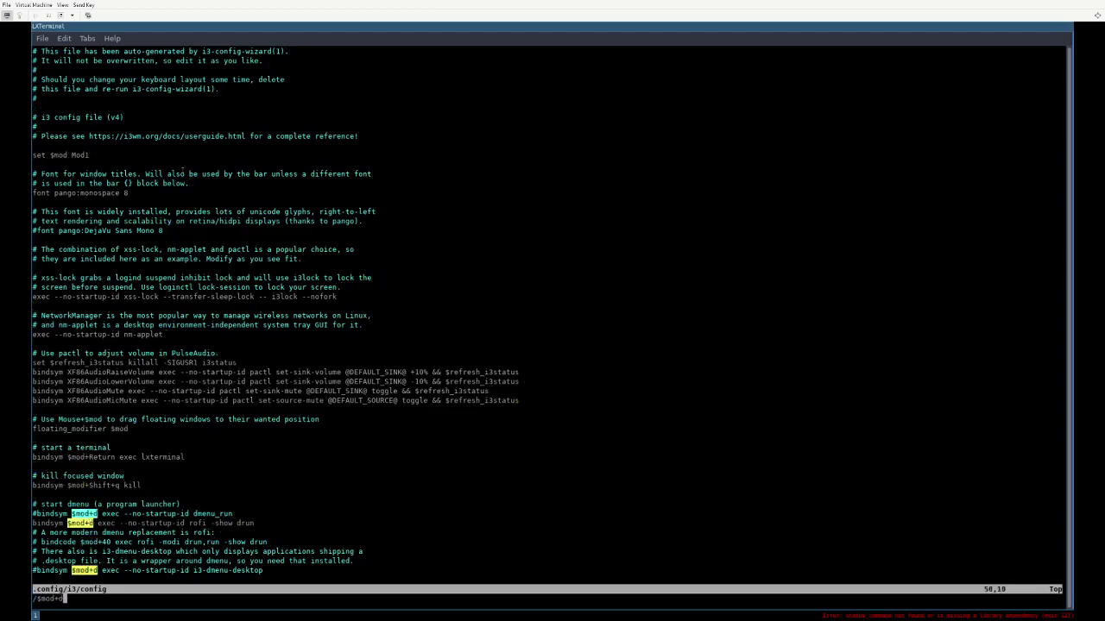
{"action": "key", "text": "Return"}
{"action": "key", "text": "w"}
{"action": "key", "text": "w"}
{"action": "key", "text": "w"}
{"action": "key", "text": "w"}
{"action": "key", "text": "w"}
{"action": "key", "text": "w"}
{"action": "key", "text": "w"}
{"action": "key", "text": "w"}
{"action": "key", "text": "w"}
{"action": "key", "text": "w"}
{"action": "key", "text": "w"}
{"action": "key", "text": "Return"}
{"action": "key", "text": "w"}
{"action": "key", "text": "w"}
{"action": "key", "text": "w"}
{"action": "key", "text": "w"}
{"action": "key", "text": "w"}
{"action": "key", "text": "w"}
{"action": "key", "text": "w"}
{"action": "key", "text": "w"}
{"action": "key", "text": "w"}
{"action": "key", "text": "w"}
{"action": "key", "text": "w"}
{"action": "key", "text": "w"}
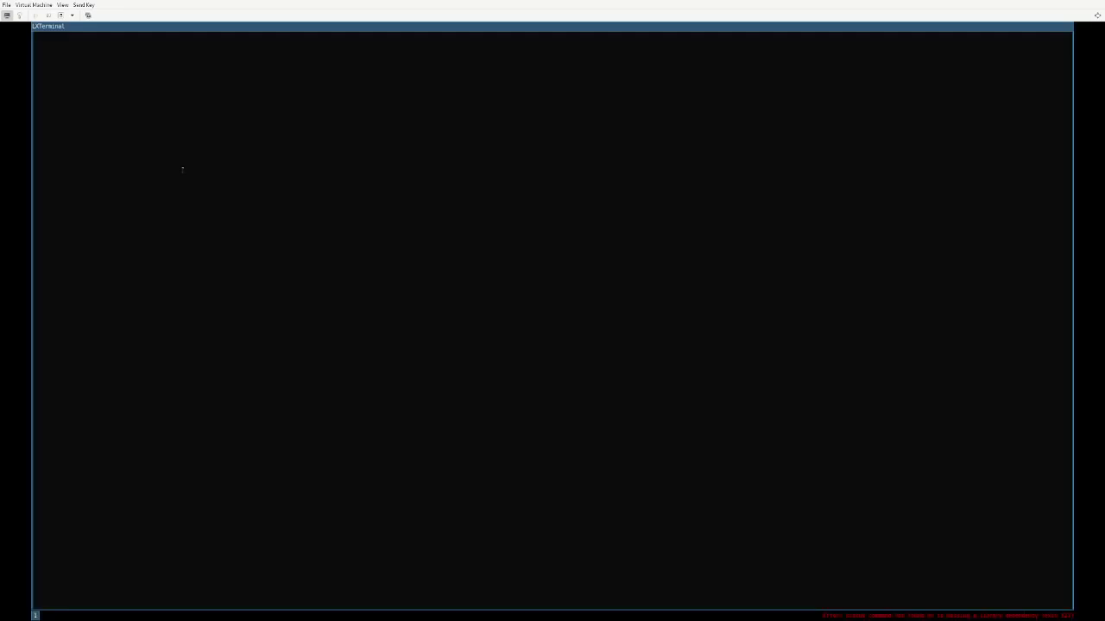
Quit Neovim and bring up the rofi drun launcher with Mod+d
{"action": "type", "text": ":q"}
{"action": "key", "text": "Return"}
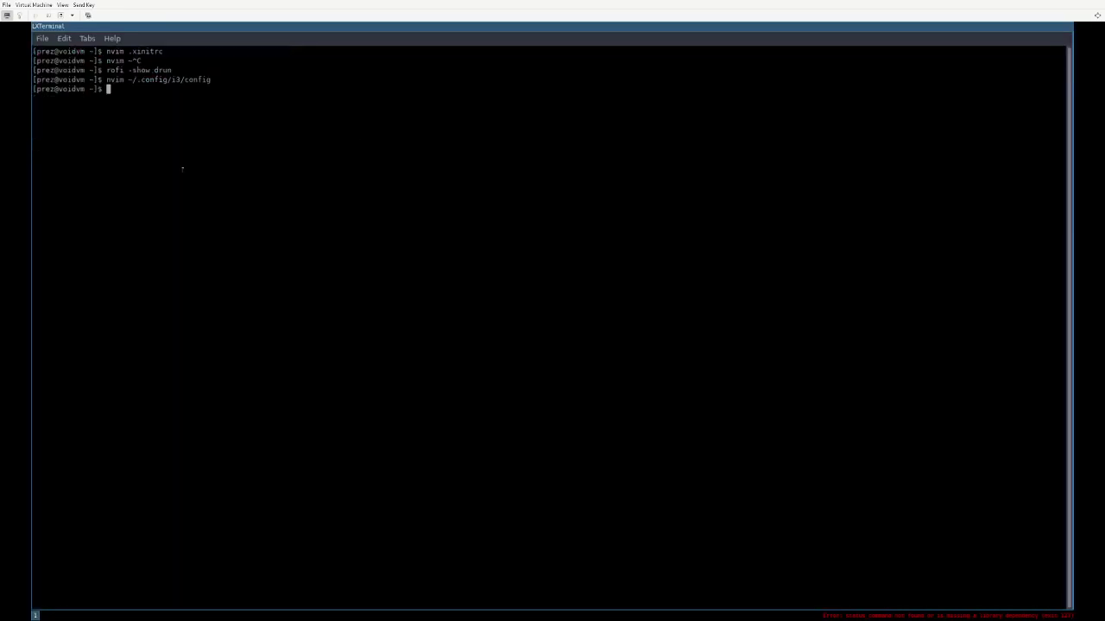
{"action": "key", "text": "super+d"}
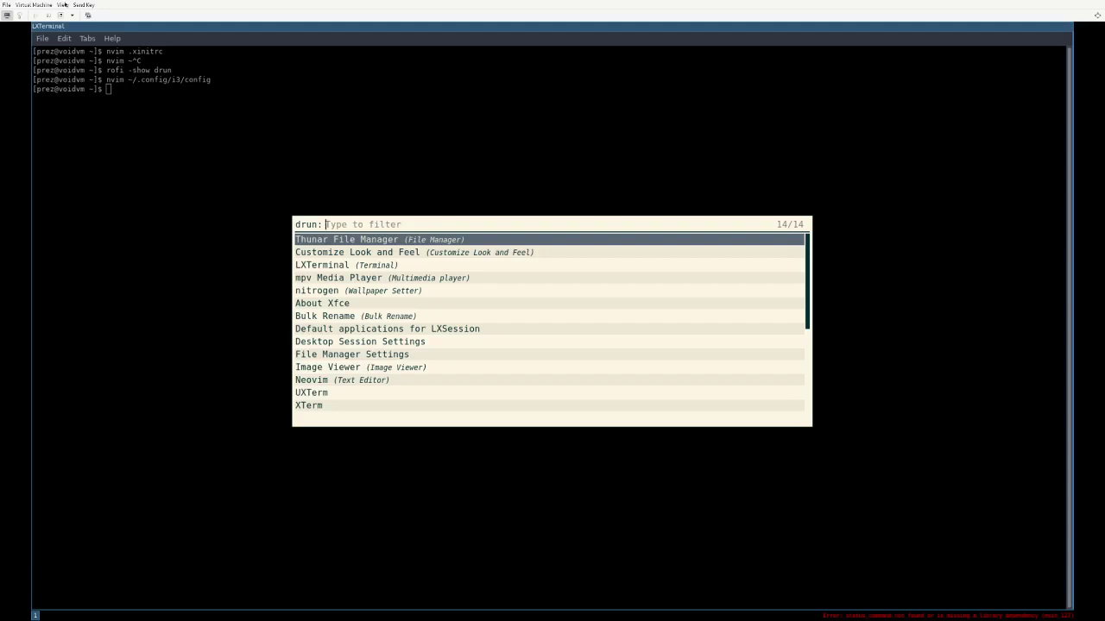
Dismiss rofi and close LXTerminal, leaving only the sunset quote wallpaper
{"action": "key", "text": "Escape"}
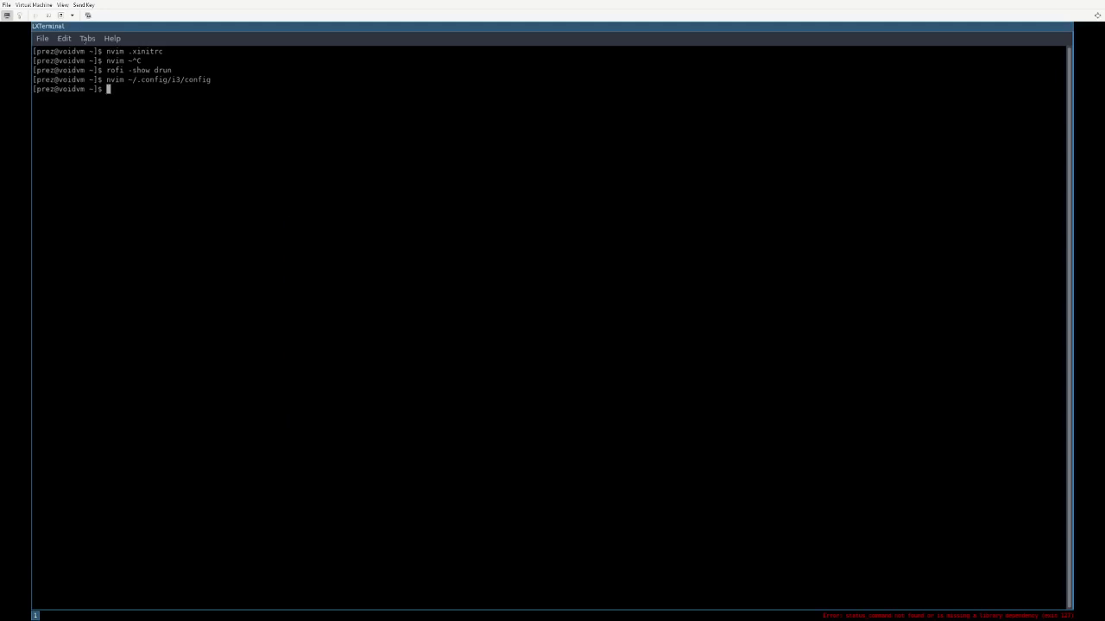
{"action": "key", "text": "super+shift+q"}
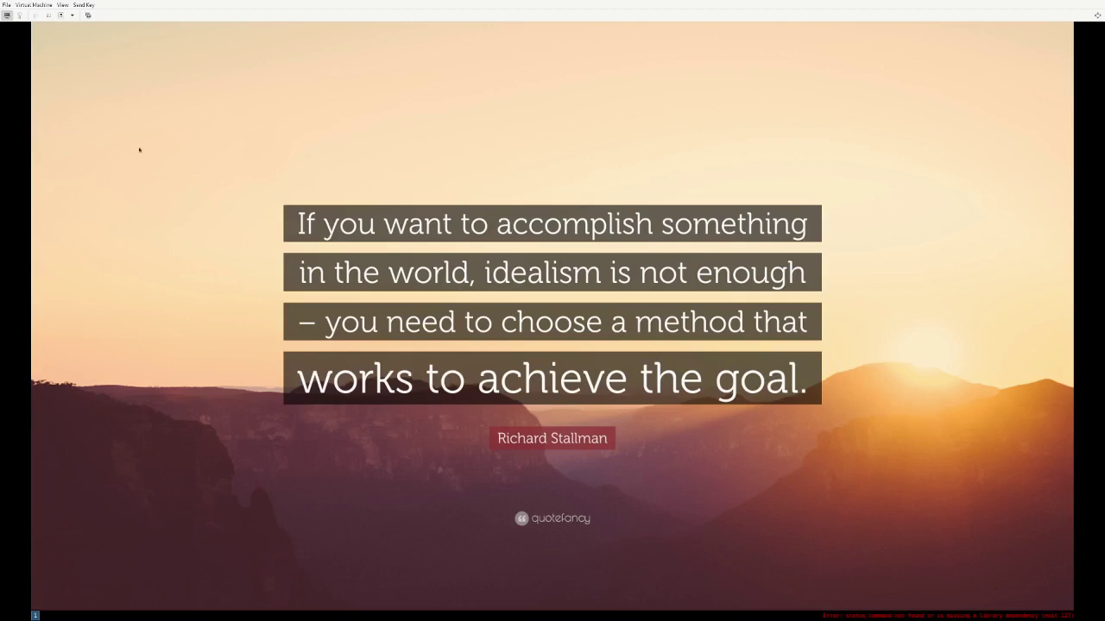
Launch Thunar from rofi, open the pics folder, and inspect wallhaven-x19yxl.jpg's context menu
{"action": "key", "text": "super+d"}
{"action": "type", "text": "thunar"}
{"action": "key", "text": "Return"}
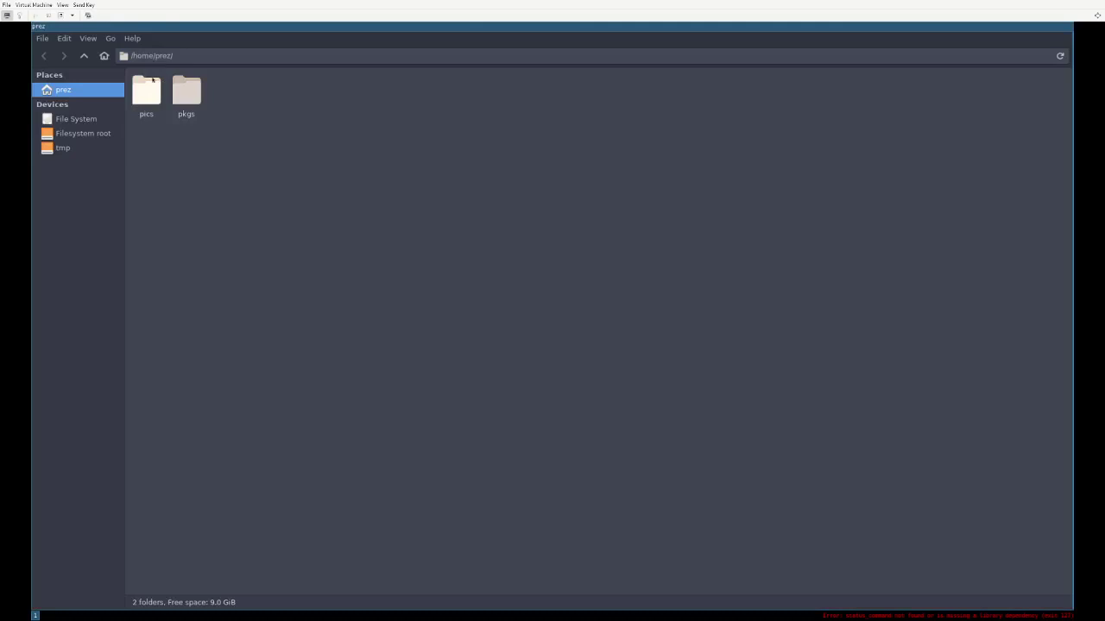
{"action": "double_click", "coordinate": [146, 90]}
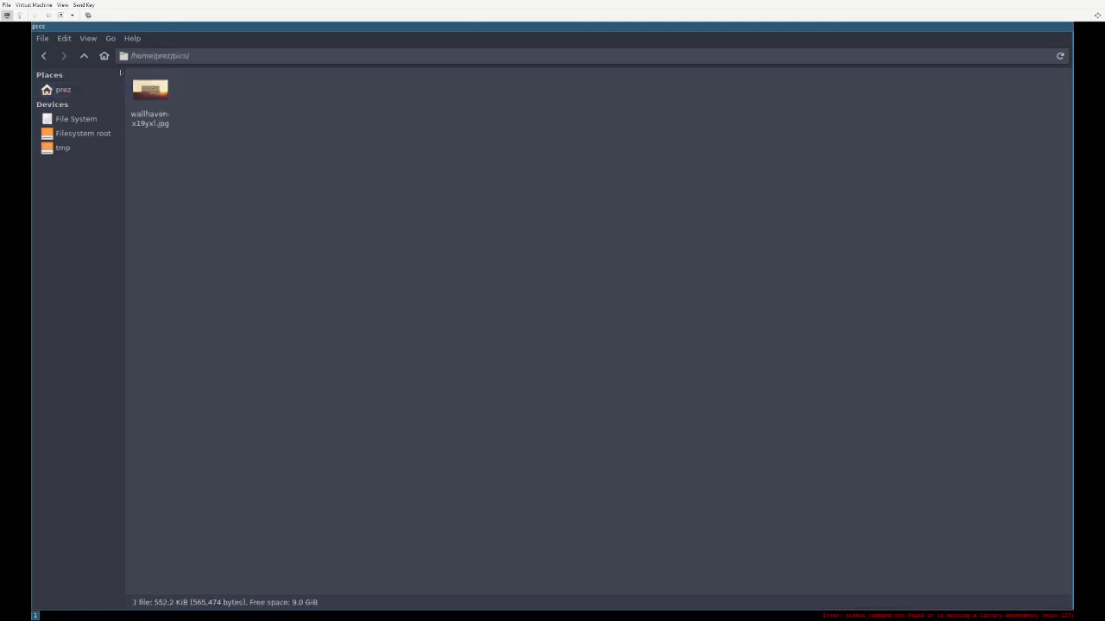
{"action": "left_click", "coordinate": [150, 90]}
{"action": "right_click", "coordinate": [157, 93]}
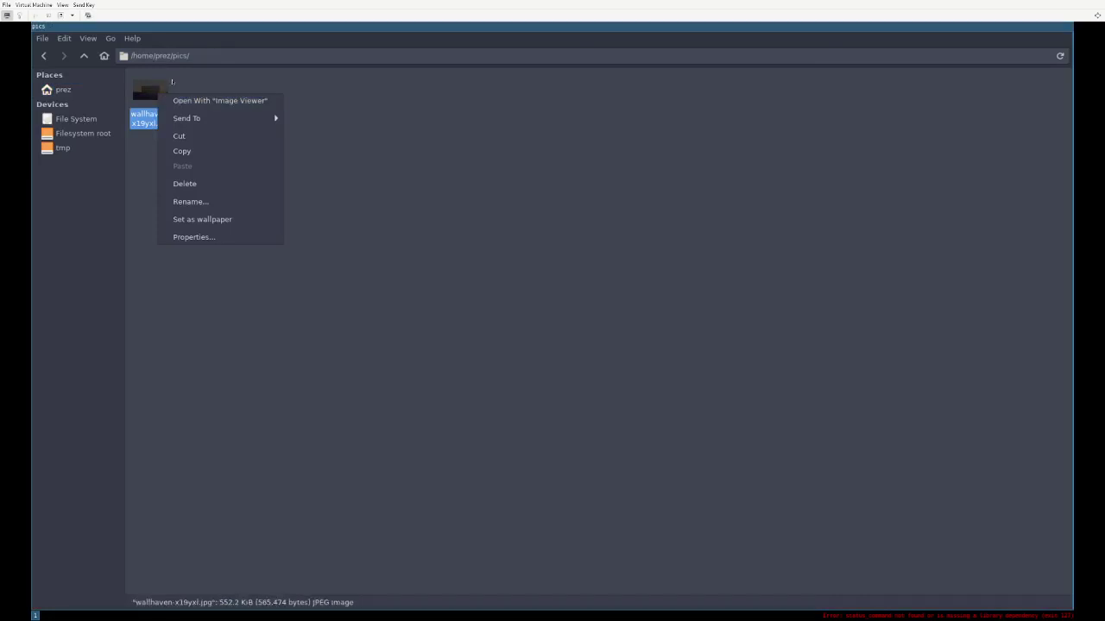
{"action": "key", "text": "Escape"}
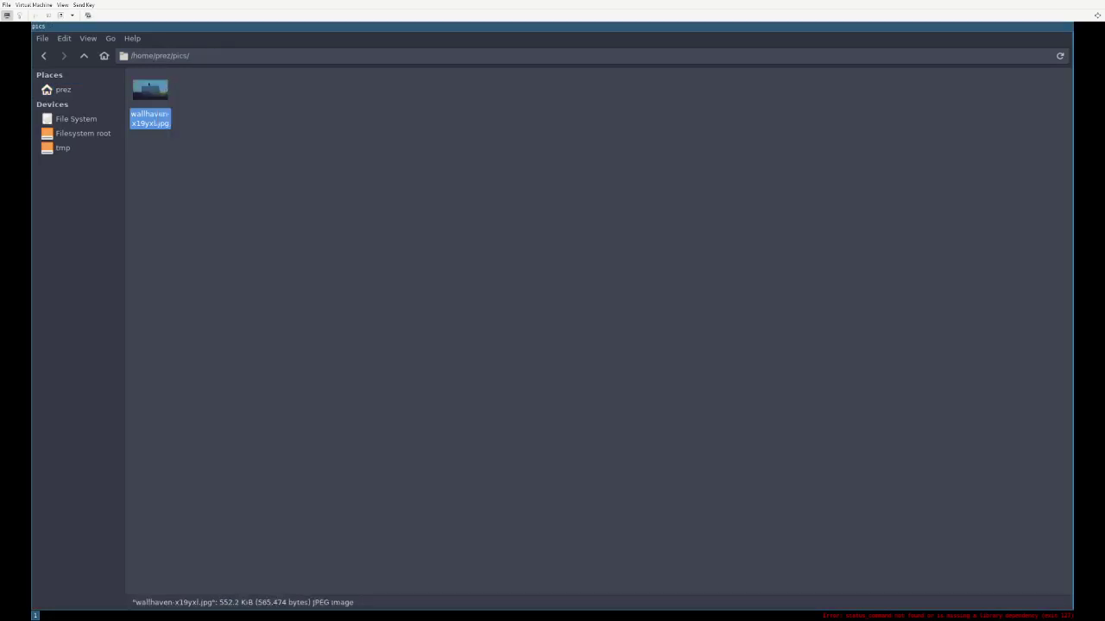
Open wallhaven-x19yxl.jpg in GPicView and toggle between fit-to-window and fill-width zoom
{"action": "double_click", "coordinate": [150, 92]}
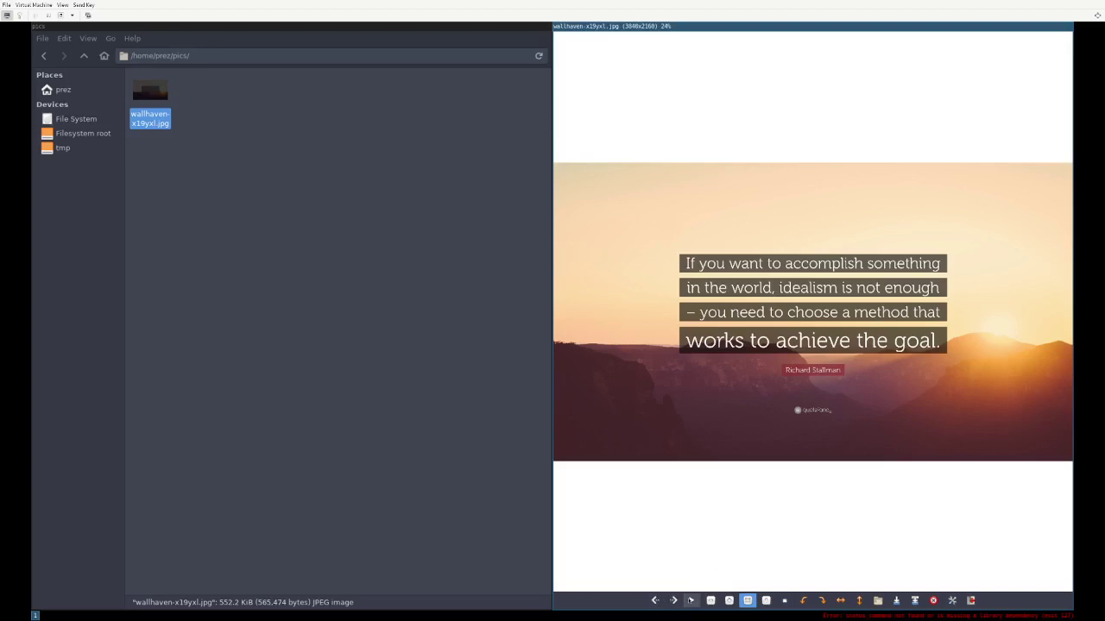
{"action": "left_click", "coordinate": [730, 601]}
{"action": "left_click", "coordinate": [747, 601]}
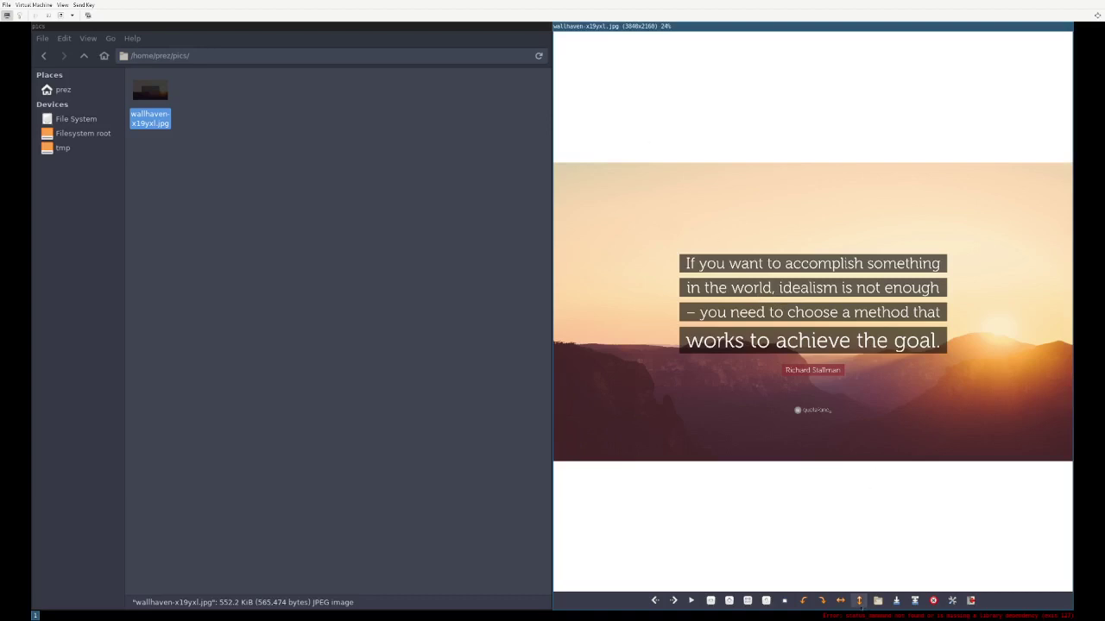
Switch focus between the Thunar and GPicView windows and clear the file selection
{"action": "left_click", "coordinate": [194, 27]}
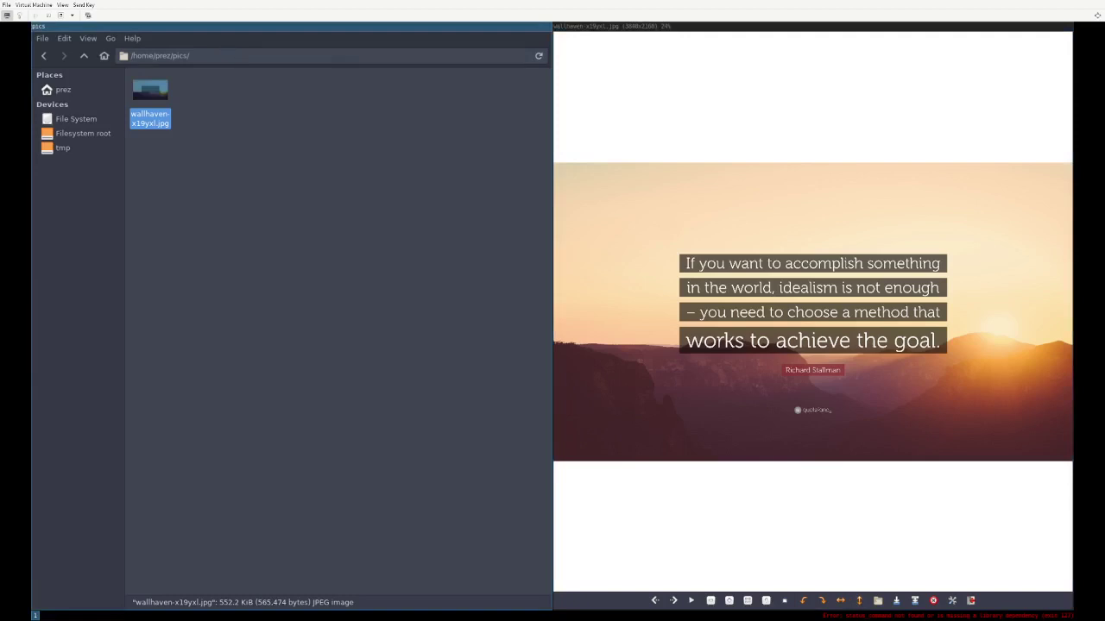
{"action": "left_click", "coordinate": [630, 180]}
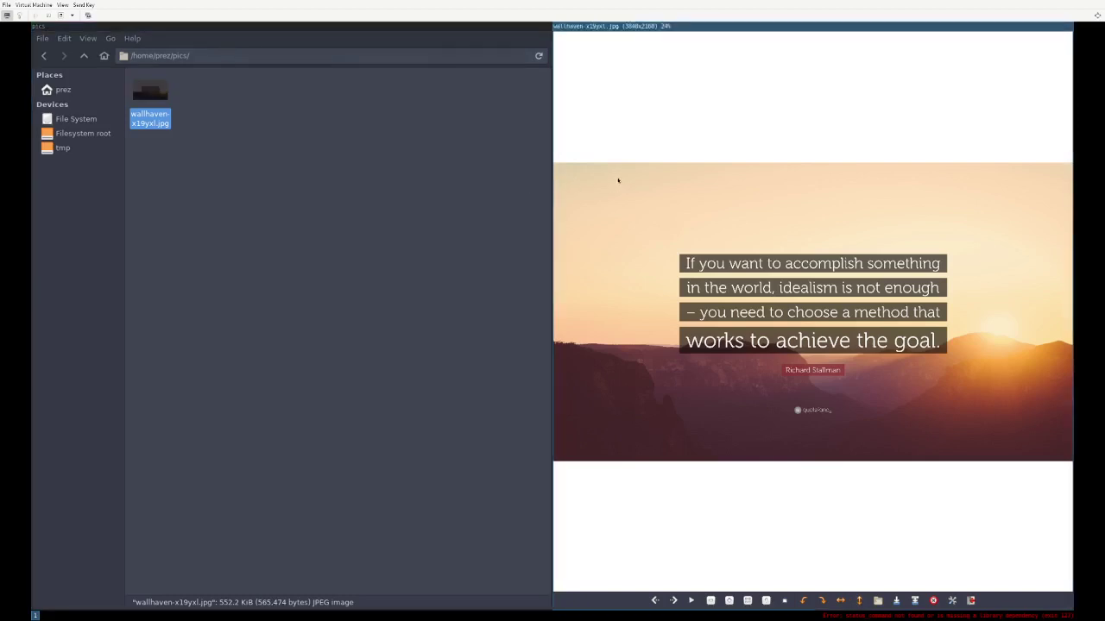
{"action": "left_click", "coordinate": [241, 95]}
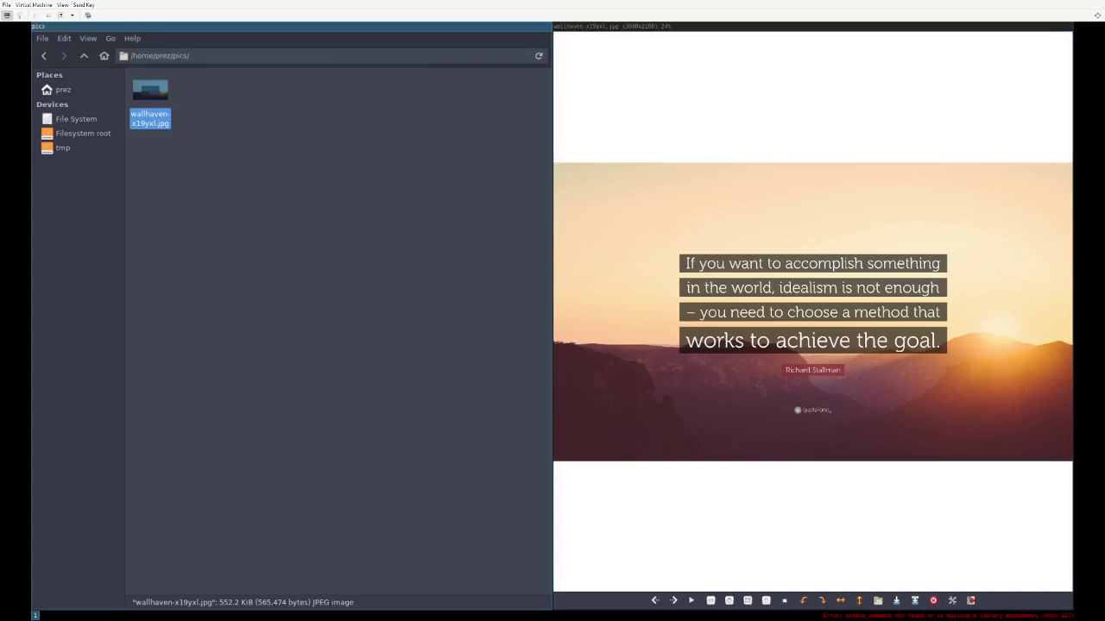
{"action": "left_click", "coordinate": [365, 211]}
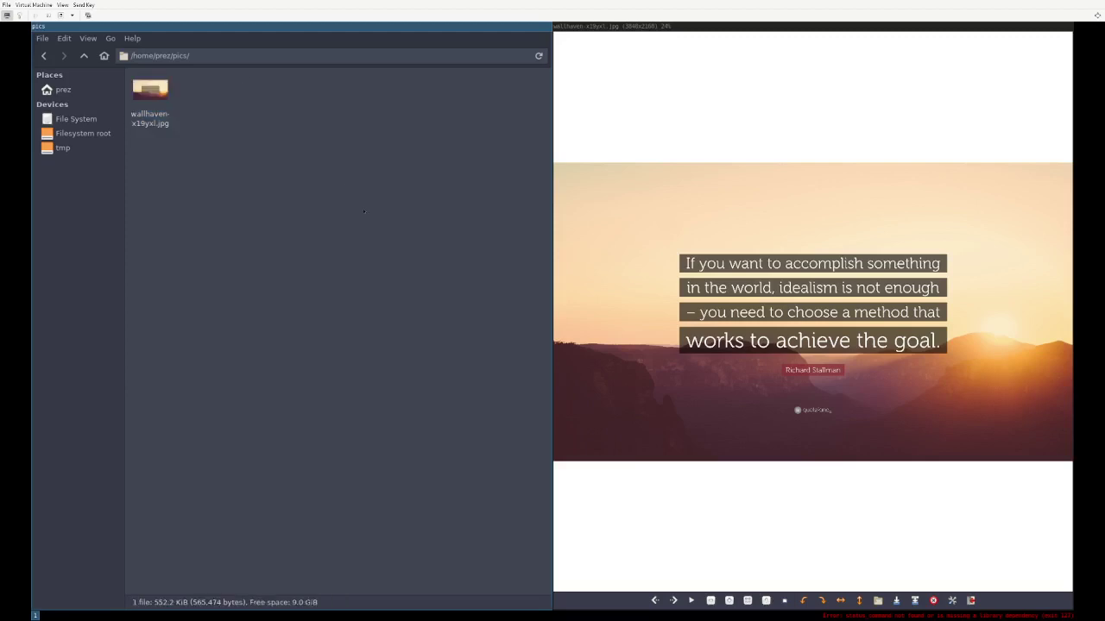
Open a new terminal, close Thunar, and abort a mistyped command
{"action": "key", "text": "super+Return"}
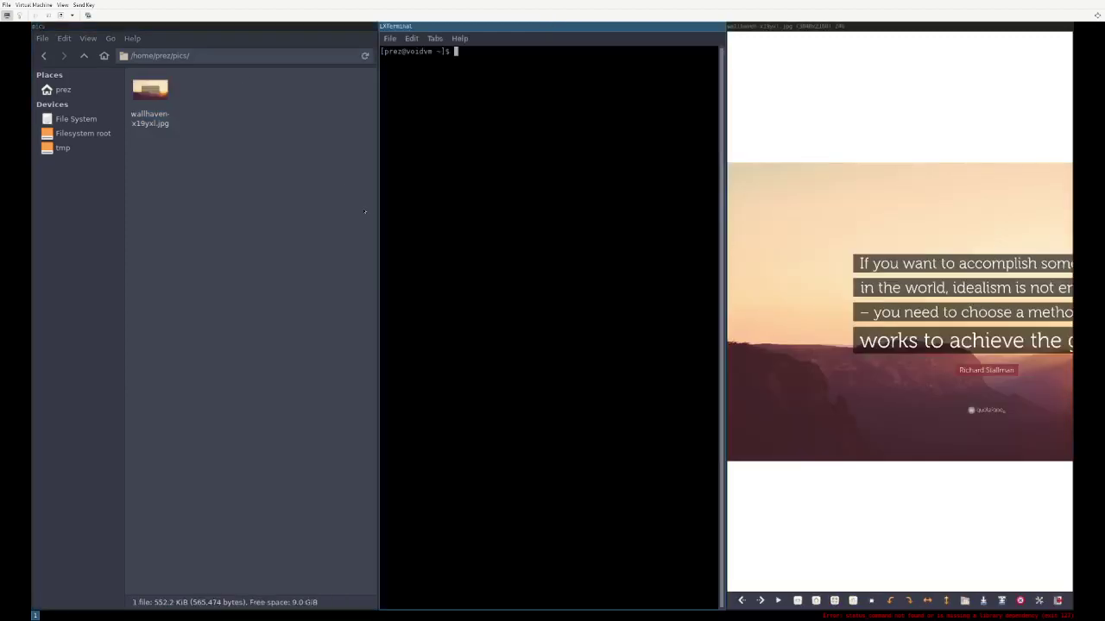
{"action": "left_click", "coordinate": [43, 38]}
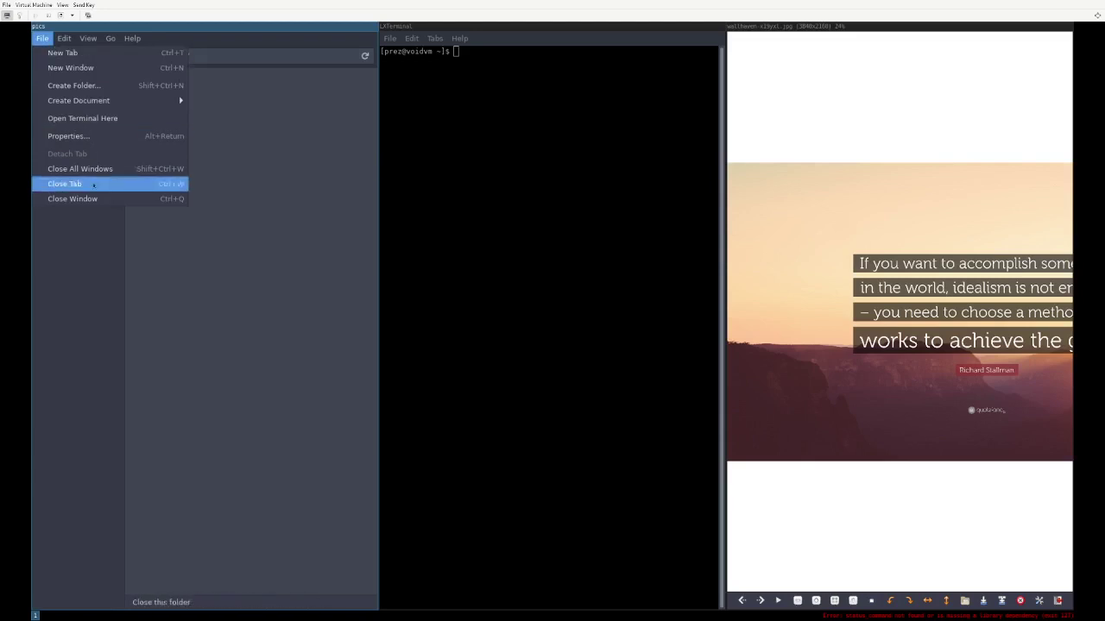
{"action": "left_click", "coordinate": [52, 180]}
{"action": "type", "text": "qxter"}
{"action": "key", "text": "ctrl+c"}
Open ~/.config/i3/config in Neovim and jump to the 'start a terminal' comment
{"action": "type", "text": "nvim ~/.config/i3/config"}
{"action": "key", "text": "Return"}
{"action": "key", "text": "j"}
{"action": "key", "text": "j"}
{"action": "key", "text": "j"}
{"action": "key", "text": "j"}
{"action": "key", "text": "j"}
{"action": "key", "text": "j"}
{"action": "key", "text": "j"}
{"action": "key", "text": "j"}
{"action": "key", "text": "j"}
{"action": "key", "text": "j"}
{"action": "key", "text": "j"}
{"action": "key", "text": "j"}
{"action": "key", "text": "j"}
{"action": "key", "text": "j"}
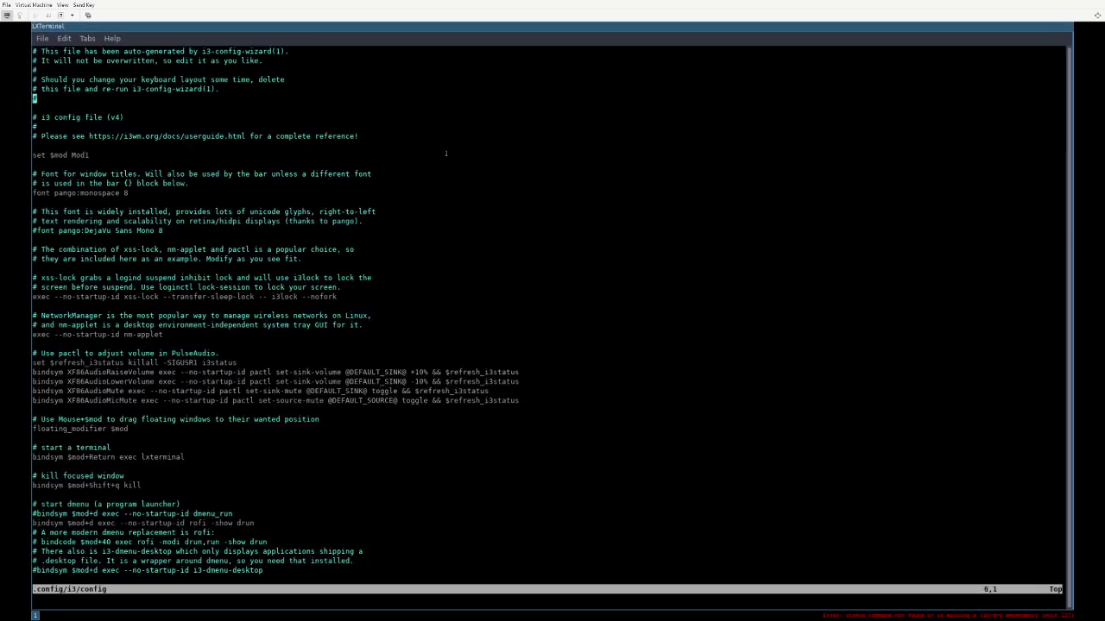
{"action": "key", "text": "j"}
{"action": "key", "text": "j"}
{"action": "key", "text": "j"}
{"action": "key", "text": "j"}
{"action": "key", "text": "j"}
{"action": "key", "text": "k"}
{"action": "key", "text": "slash"}
{"action": "type", "text": "start a terminal"}
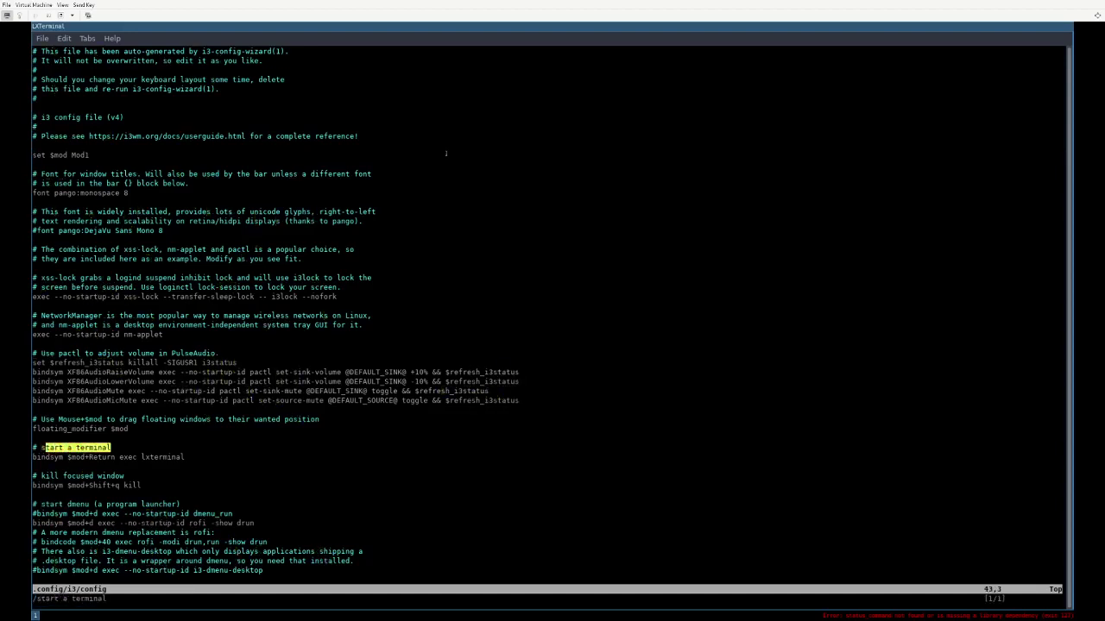
{"action": "key", "text": "Return"}
Try replacing lxterminal with i3-sensible-terminal, undo the change, and save the config
{"action": "key", "text": "w"}
{"action": "key", "text": "w"}
{"action": "key", "text": "w"}
{"action": "key", "text": "w"}
{"action": "key", "text": "w"}
{"action": "type", "text": "cwi3-sensibile-ter"}
{"action": "key", "text": "BackSpace"}
{"action": "key", "text": "BackSpace"}
{"action": "key", "text": "BackSpace"}
{"action": "key", "text": "BackSpace"}
{"action": "key", "text": "BackSpace"}
{"action": "key", "text": "BackSpace"}
{"action": "key", "text": "BackSpace"}
{"action": "type", "text": "le-terminal"}
{"action": "key", "text": "Escape"}
{"action": "type", "text": "u:w"}
{"action": "key", "text": "Return"}
Restart i3, test the Mod+Return terminal binding, and close the test terminal
{"action": "key", "text": "alt+shift+r"}
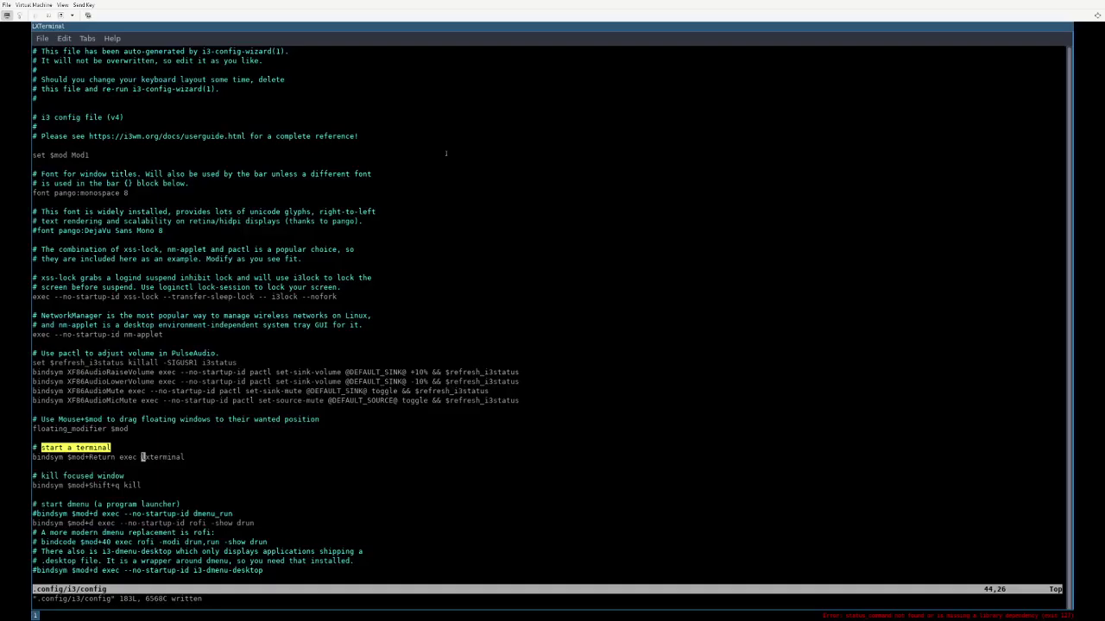
{"action": "key", "text": "alt+Return"}
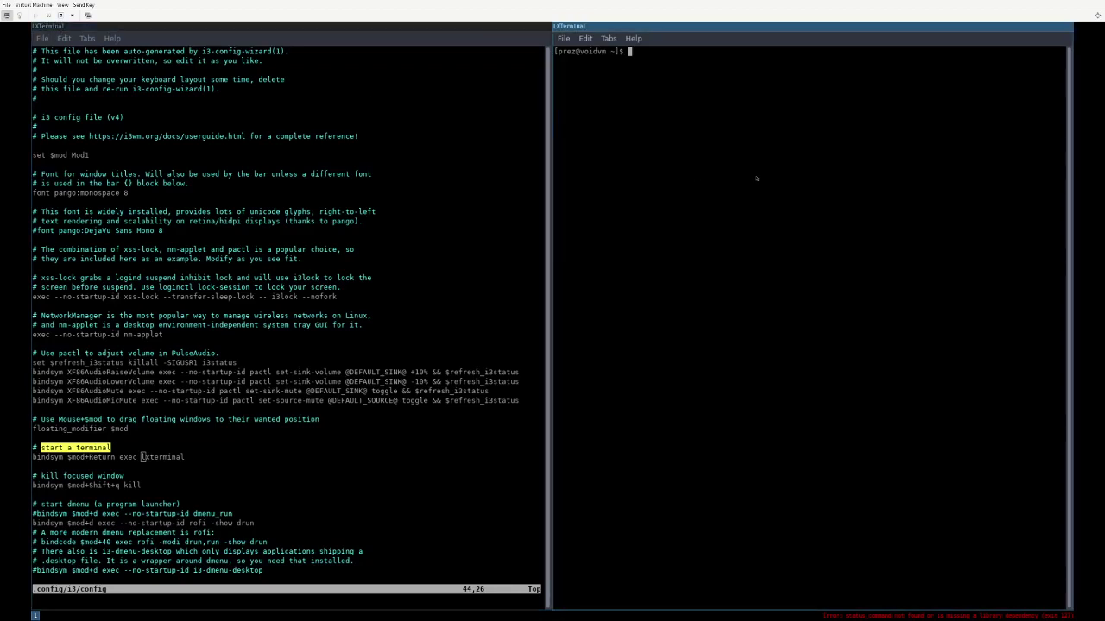
{"action": "key", "text": "alt+shift+q"}
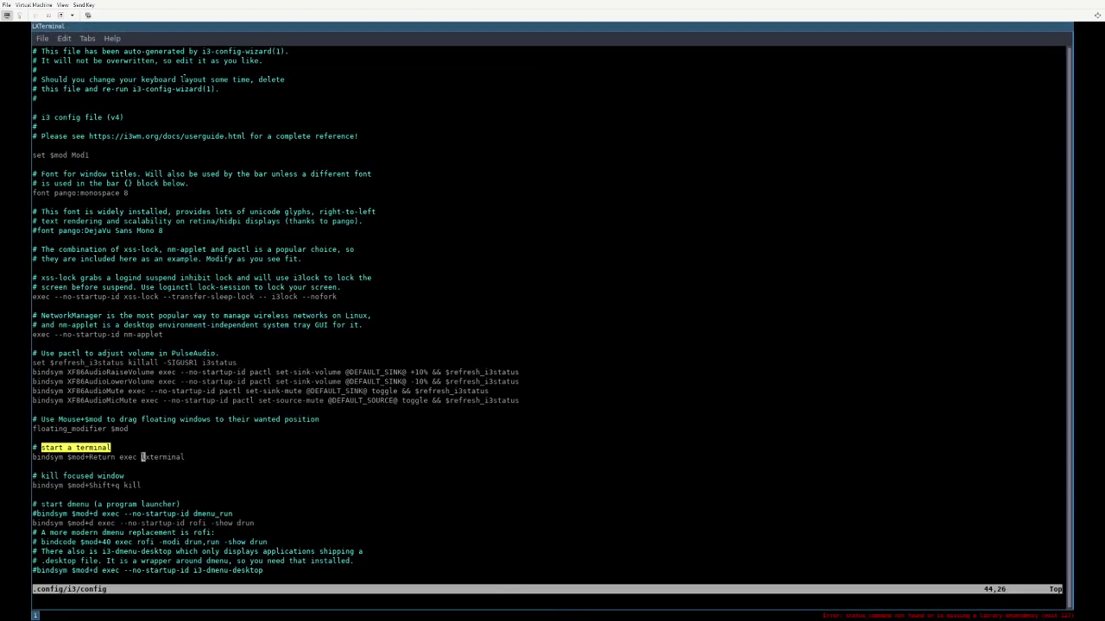
Open LXTerminal's preferences and look through the Display, Advanced and Style tabs
{"action": "left_click", "coordinate": [63, 38]}
{"action": "left_click", "coordinate": [101, 148]}
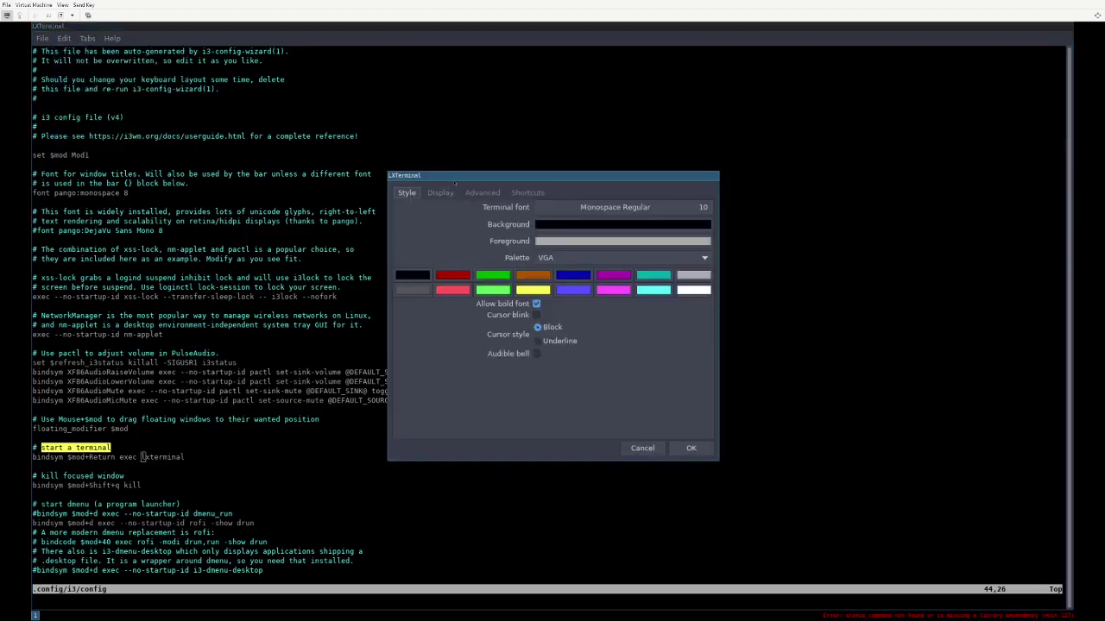
{"action": "left_click_drag", "start_coordinate": [440, 192], "coordinate": [357, 179]}
{"action": "left_click", "coordinate": [356, 179]}
{"action": "left_click", "coordinate": [399, 180]}
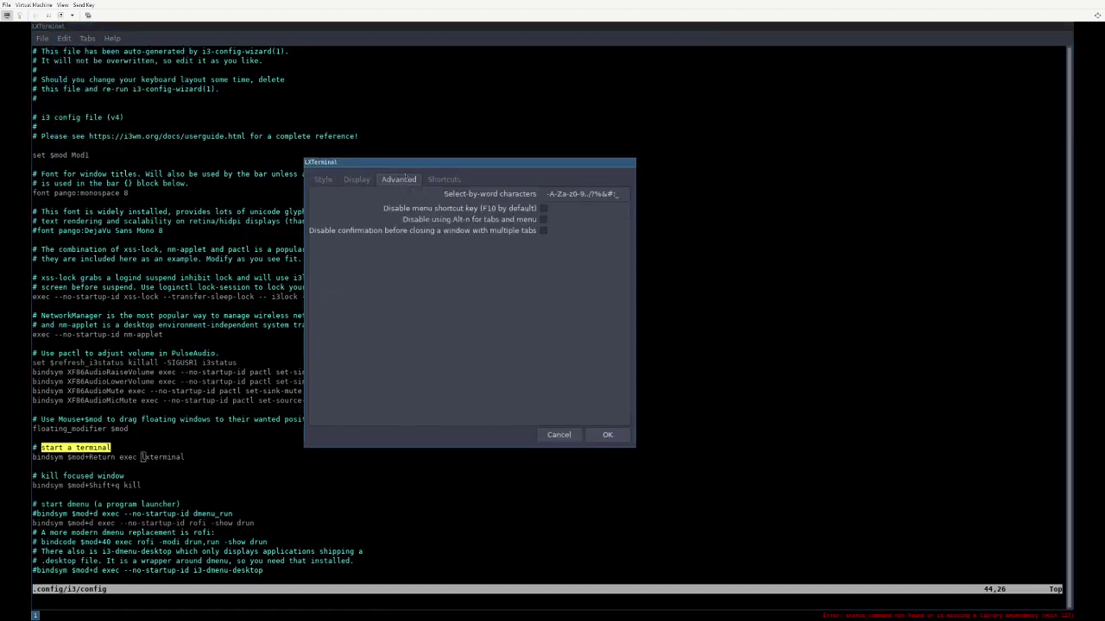
{"action": "left_click", "coordinate": [374, 178]}
{"action": "left_click", "coordinate": [323, 180]}
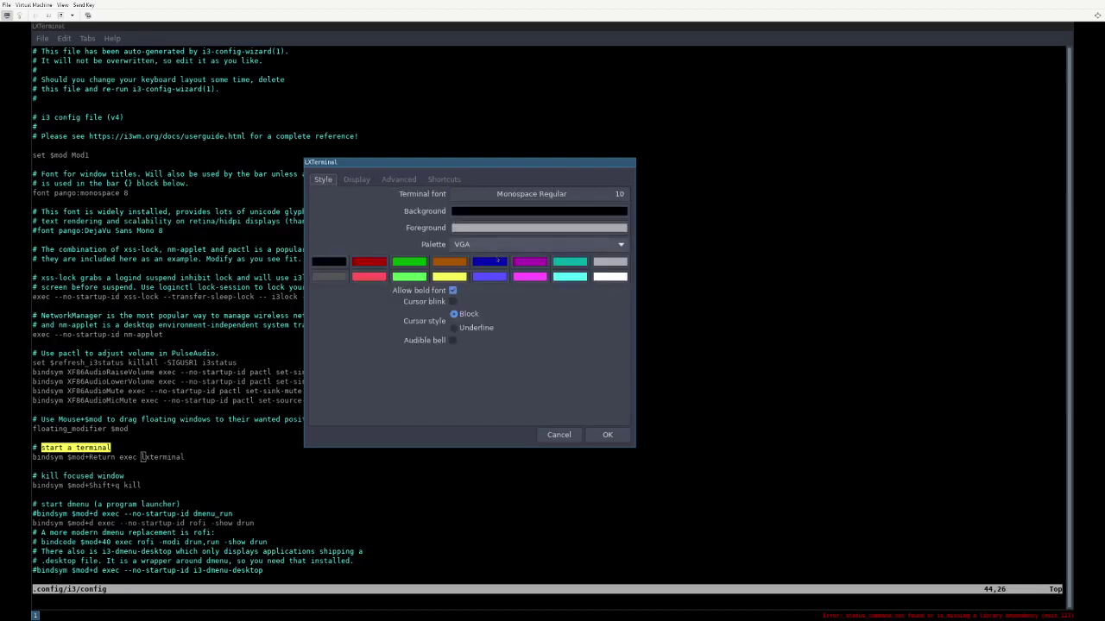
Try the xterm colour palette, then set the palette back to VGA and close preferences
{"action": "left_click", "coordinate": [487, 244]}
{"action": "left_click", "coordinate": [486, 256]}
{"action": "left_click", "coordinate": [488, 244]}
{"action": "left_click", "coordinate": [490, 229]}
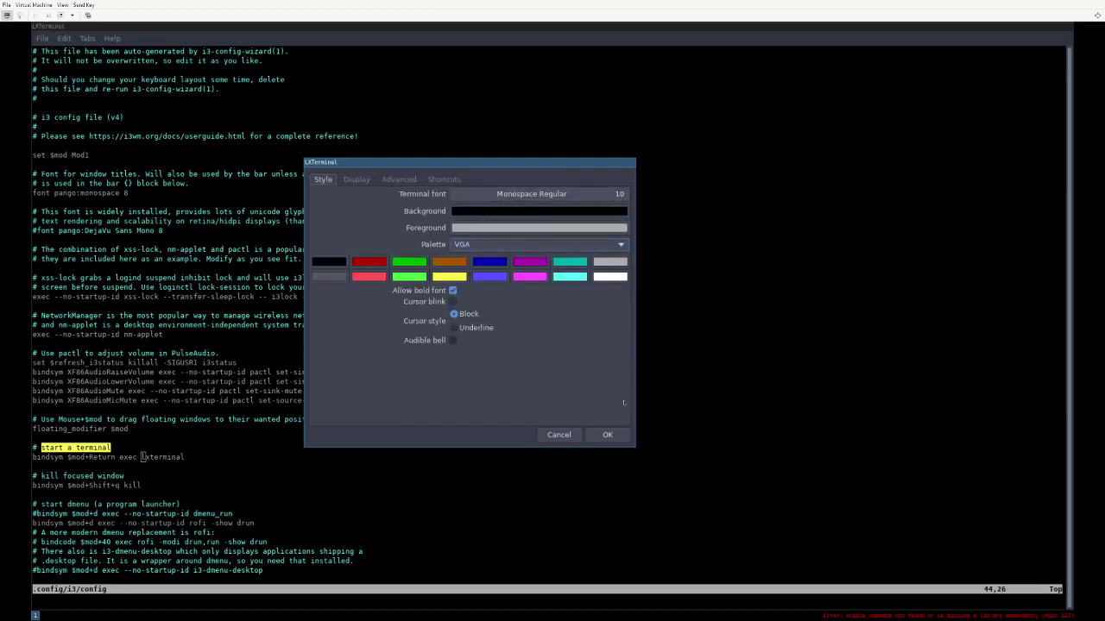
{"action": "left_click", "coordinate": [609, 434]}
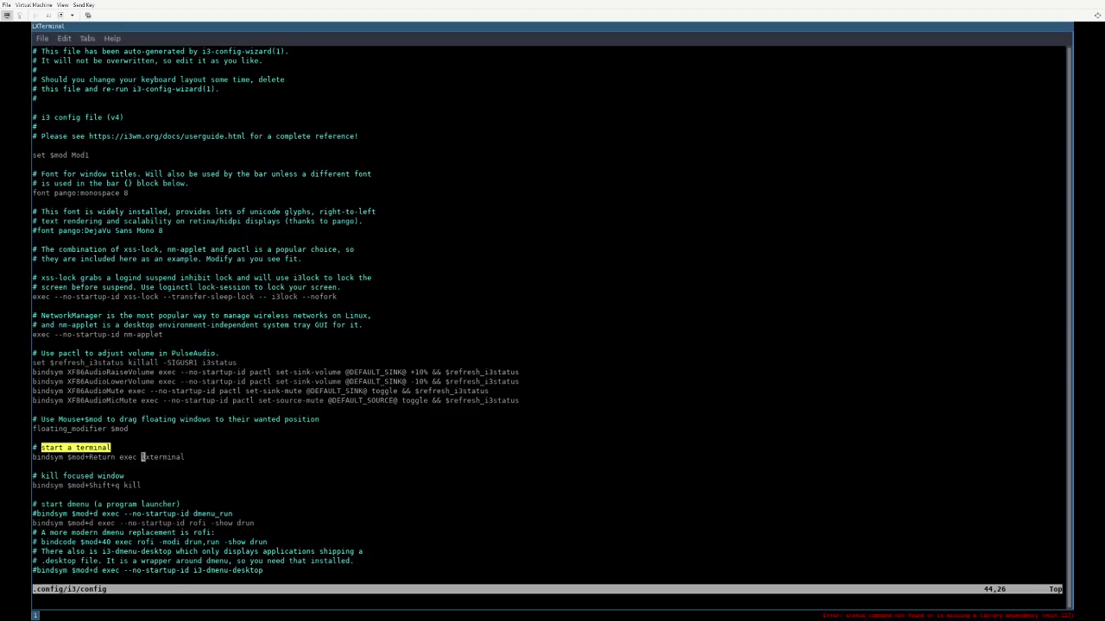
Quit Neovim with :q and close the terminal window
{"action": "type", "text": ":q"}
{"action": "key", "text": "Return"}
{"action": "key", "text": "alt+shift+q"}
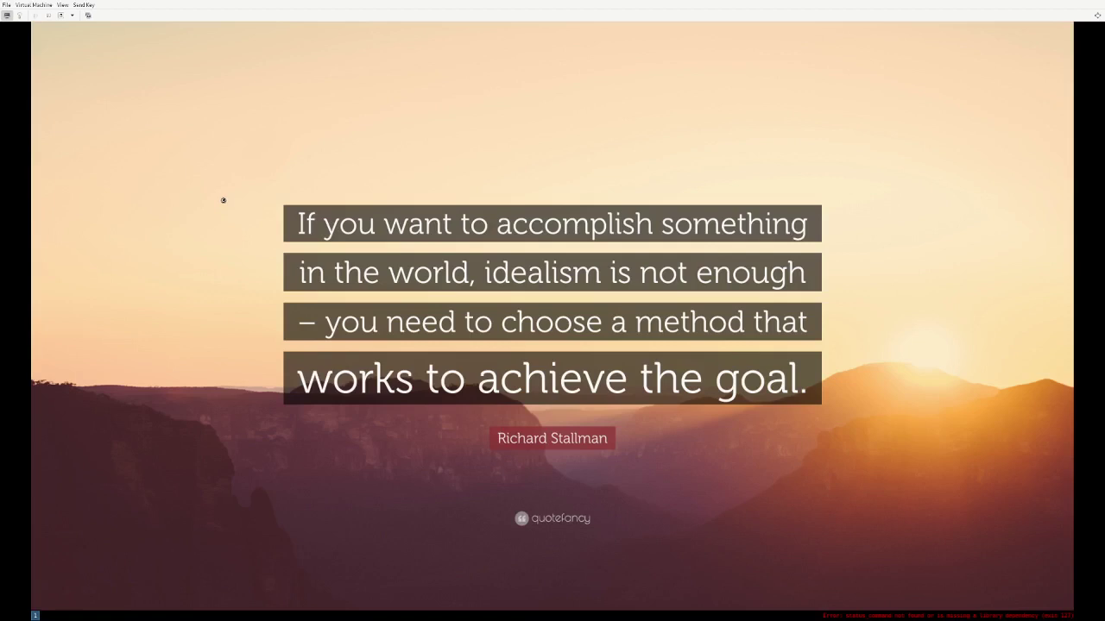
Launch the mpv media player from the rofi launcher
{"action": "key", "text": "alt+d"}
{"action": "type", "text": "mpv"}
{"action": "key", "text": "Return"}
Launch Customize Look and Feel from rofi by searching 'look', then reopen the launcher
{"action": "key", "text": "super+d"}
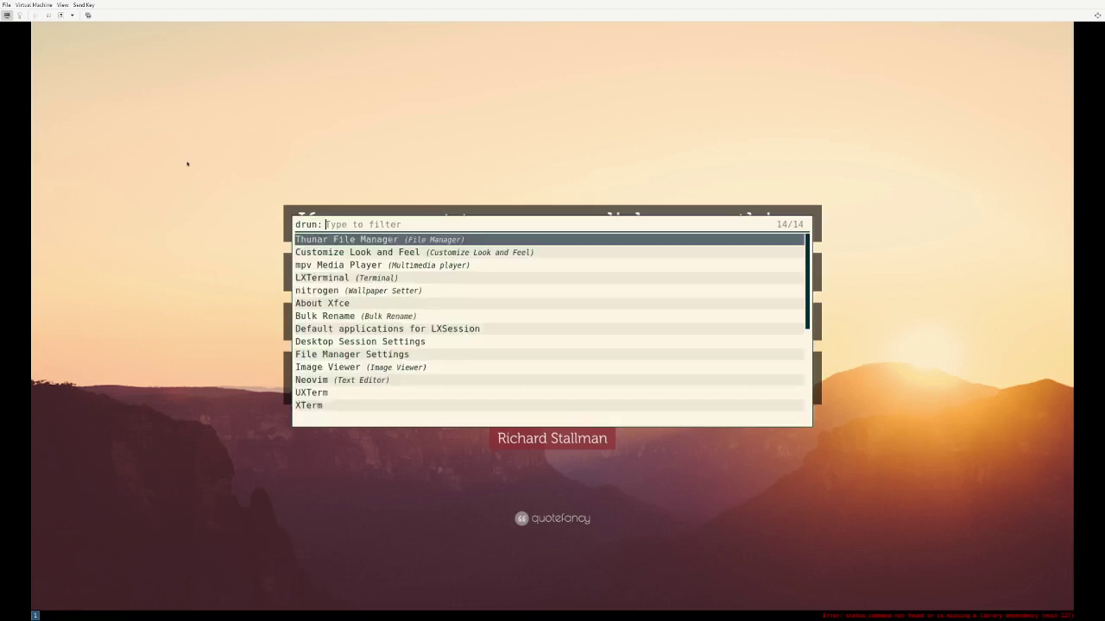
{"action": "type", "text": "look"}
{"action": "key", "text": "Return"}
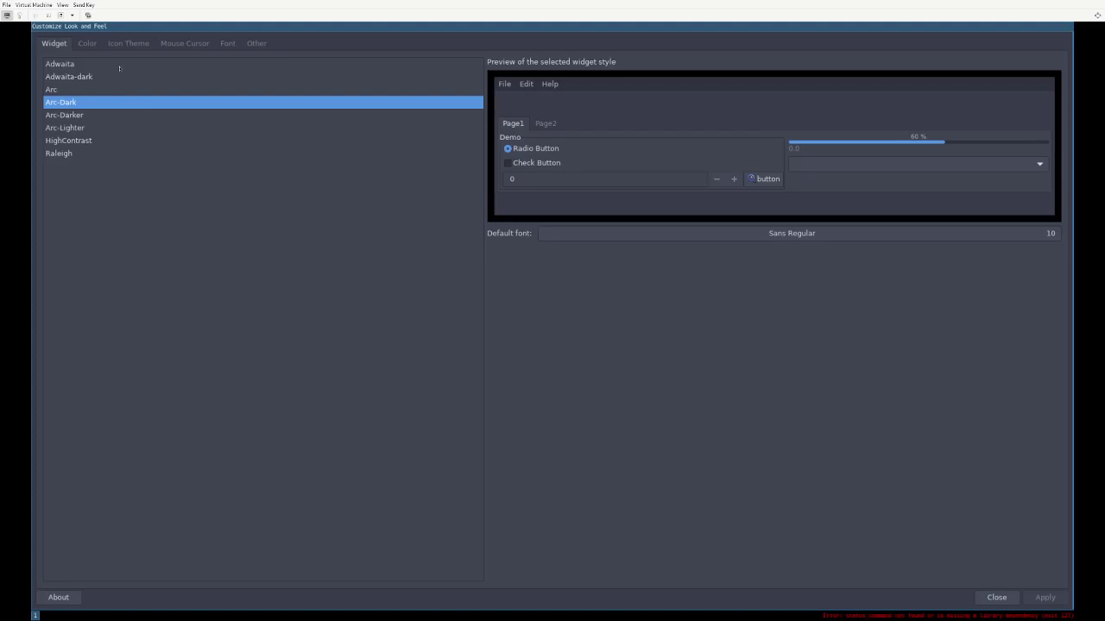
{"action": "key", "text": "super+d"}
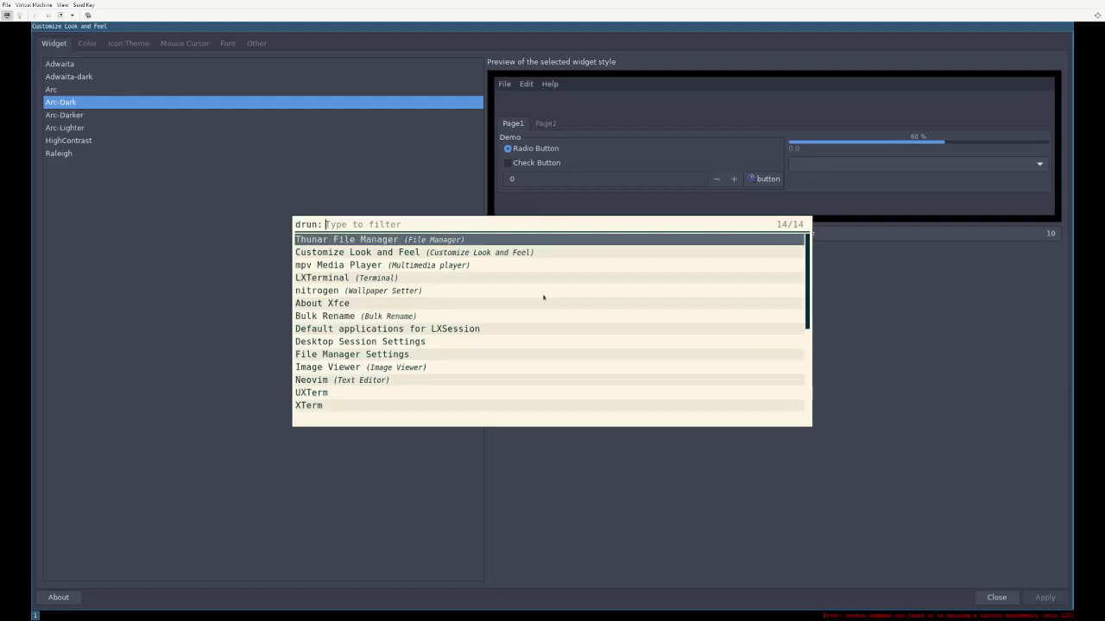
Browse the rofi application list around Customize Look and Feel, Thunar and File Manager Settings
{"action": "key", "text": "Down"}
{"action": "key", "text": "Down"}
{"action": "key", "text": "Down"}
{"action": "key", "text": "Down"}
{"action": "key", "text": "Down"}
{"action": "key", "text": "Down"}
{"action": "key", "text": "Down"}
{"action": "key", "text": "Down"}
{"action": "key", "text": "Down"}
{"action": "key", "text": "Down"}
{"action": "key", "text": "Down"}
{"action": "key", "text": "Down"}
{"action": "key", "text": "Down"}
{"action": "key", "text": "Down"}
{"action": "key", "text": "Down"}
{"action": "key", "text": "Down"}
{"action": "key", "text": "Down"}
{"action": "key", "text": "Down"}
{"action": "key", "text": "Down"}
{"action": "key", "text": "Down"}
{"action": "key", "text": "Down"}
{"action": "key", "text": "Down"}
{"action": "key", "text": "Down"}
{"action": "key", "text": "Down"}
{"action": "key", "text": "Down"}
{"action": "key", "text": "Down"}
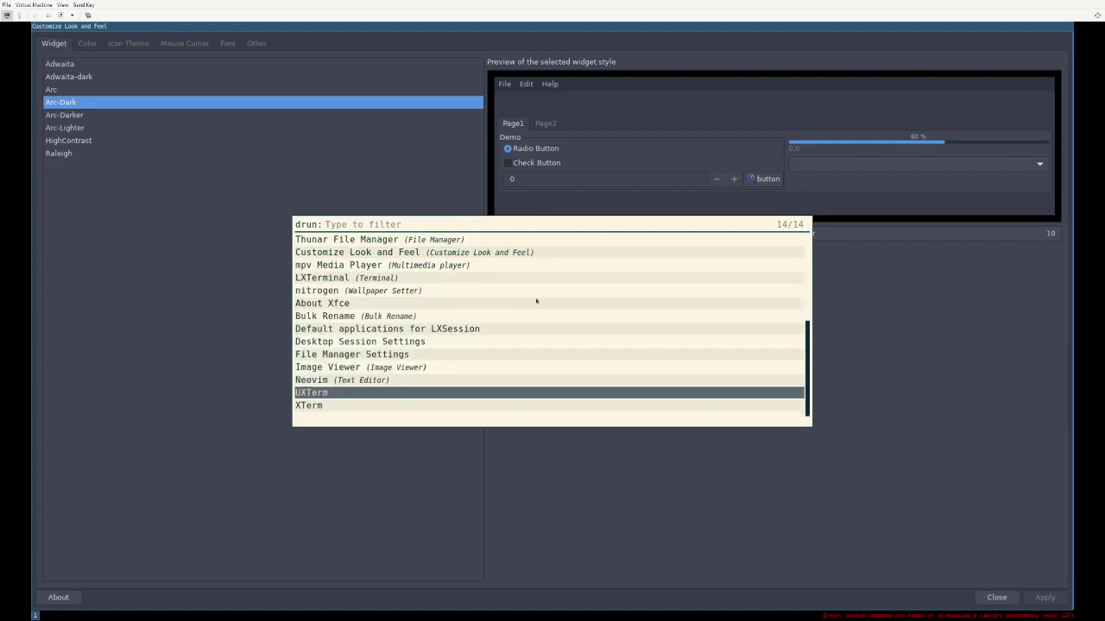
{"action": "key", "text": "Up"}
{"action": "key", "text": "Up"}
{"action": "key", "text": "Up"}
{"action": "key", "text": "Up"}
{"action": "key", "text": "Up"}
{"action": "key", "text": "Up"}
{"action": "key", "text": "Up"}
{"action": "key", "text": "Up"}
{"action": "key", "text": "Up"}
{"action": "key", "text": "Up"}
{"action": "key", "text": "Up"}
{"action": "key", "text": "Up"}
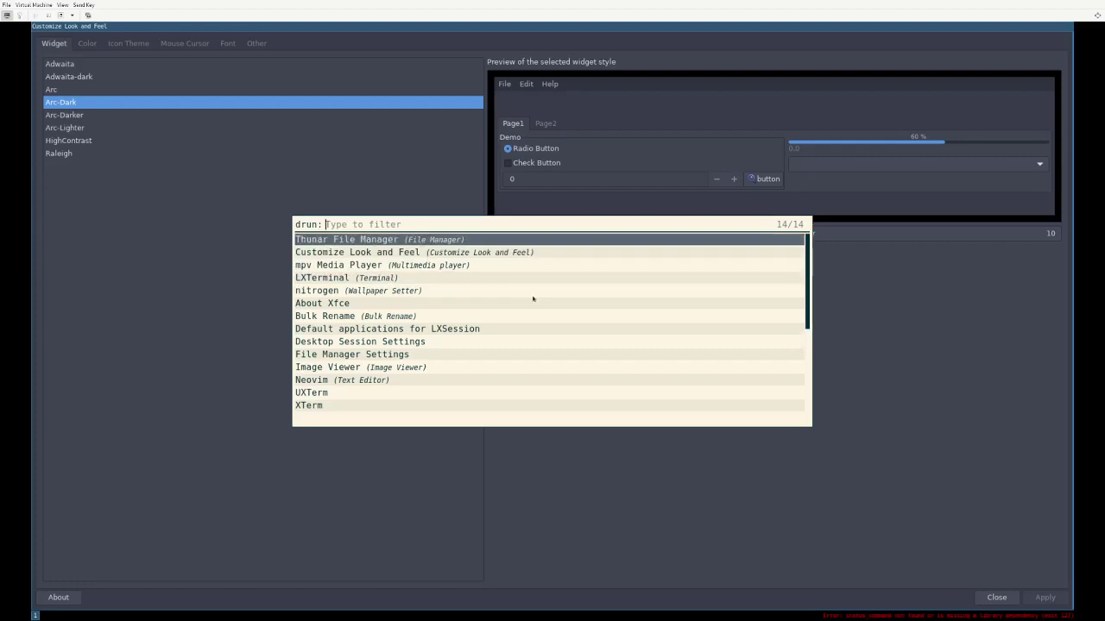
{"action": "key", "text": "Down"}
{"action": "key", "text": "Down"}
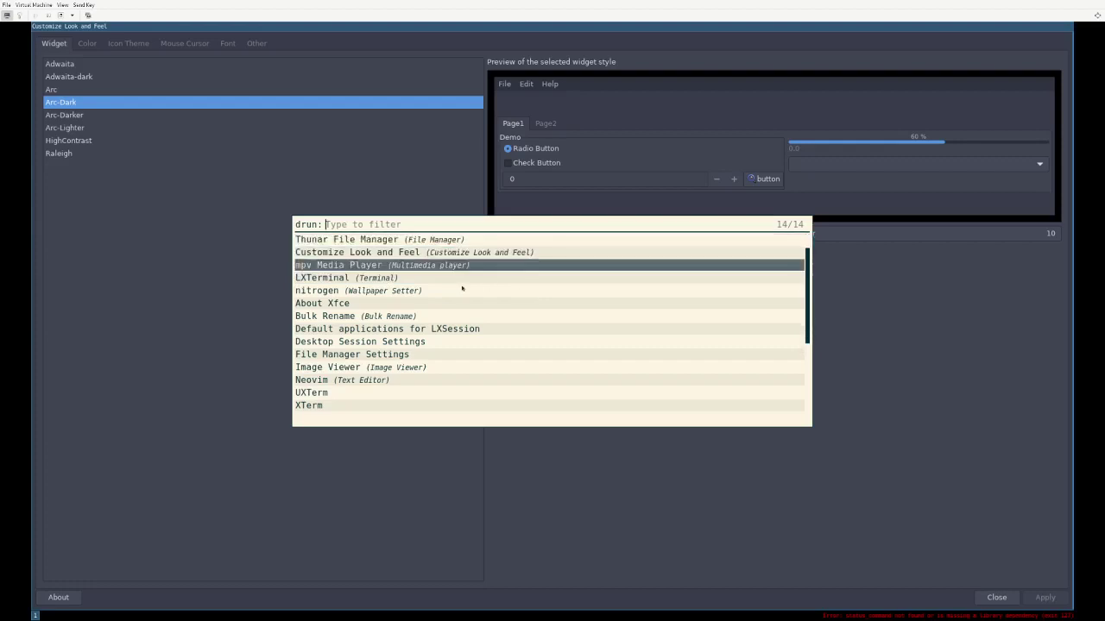
{"action": "key", "text": "Up"}
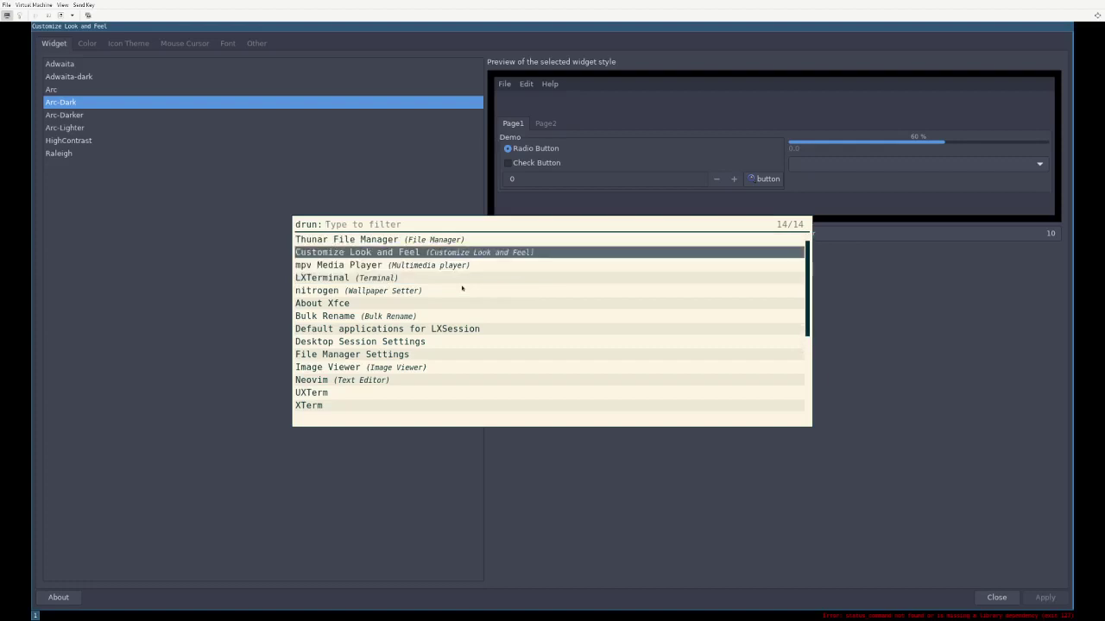
{"action": "key", "text": "Down"}
{"action": "key", "text": "Down"}
{"action": "key", "text": "Down"}
{"action": "key", "text": "Down"}
{"action": "key", "text": "Down"}
{"action": "key", "text": "Down"}
{"action": "key", "text": "Down"}
{"action": "key", "text": "Down"}
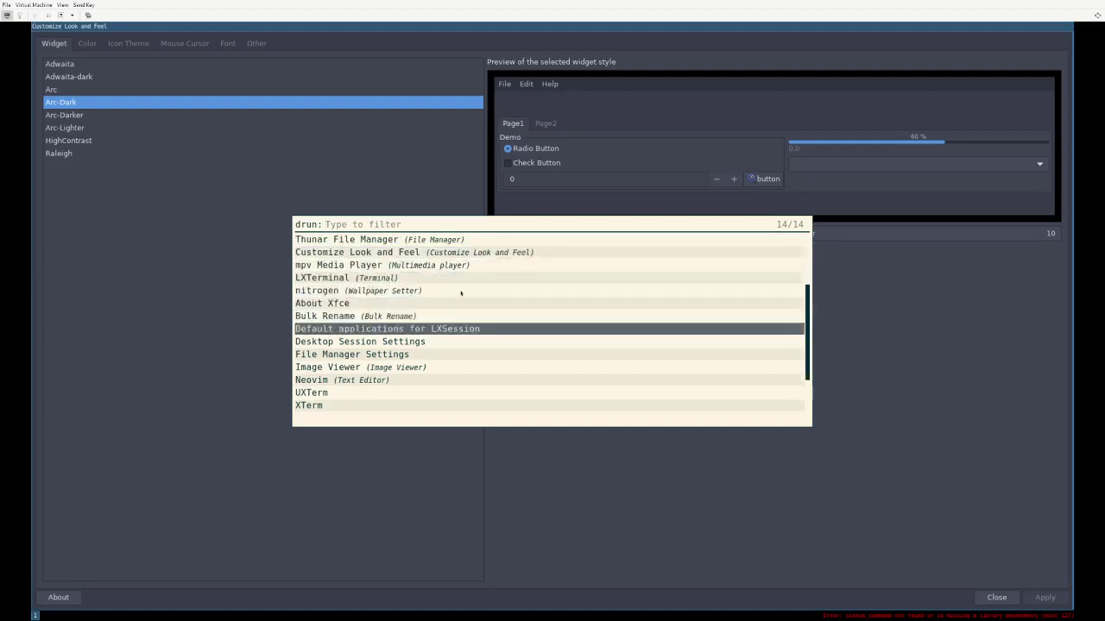
{"action": "key", "text": "Up"}
{"action": "key", "text": "Up"}
{"action": "key", "text": "Up"}
{"action": "key", "text": "Up"}
{"action": "key", "text": "Up"}
{"action": "key", "text": "Up"}
{"action": "key", "text": "Up"}
{"action": "key", "text": "Up"}
{"action": "key", "text": "Up"}
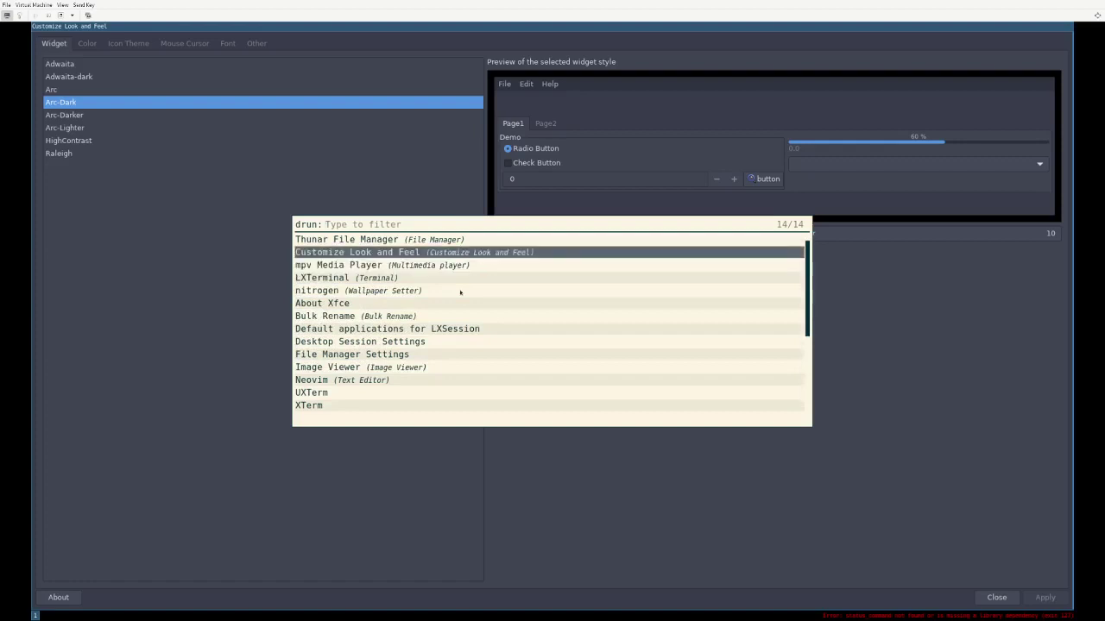
{"action": "key", "text": "Down"}
Filter the launcher to 'lxappearance', dismiss it, and open a new terminal
{"action": "type", "text": "lxappearance"}
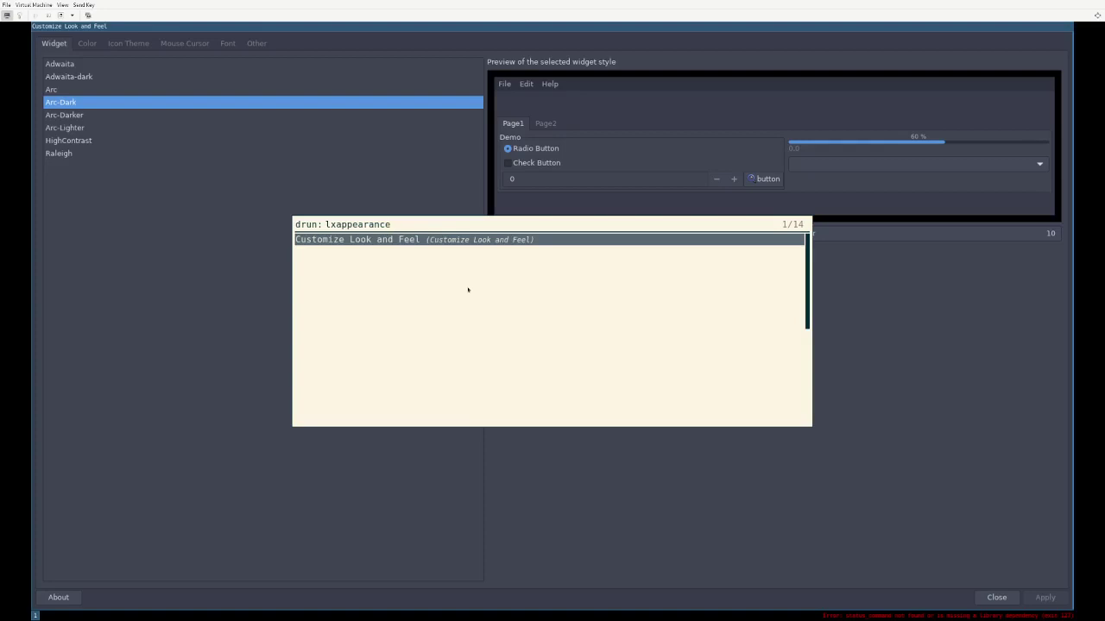
{"action": "key", "text": "Return"}
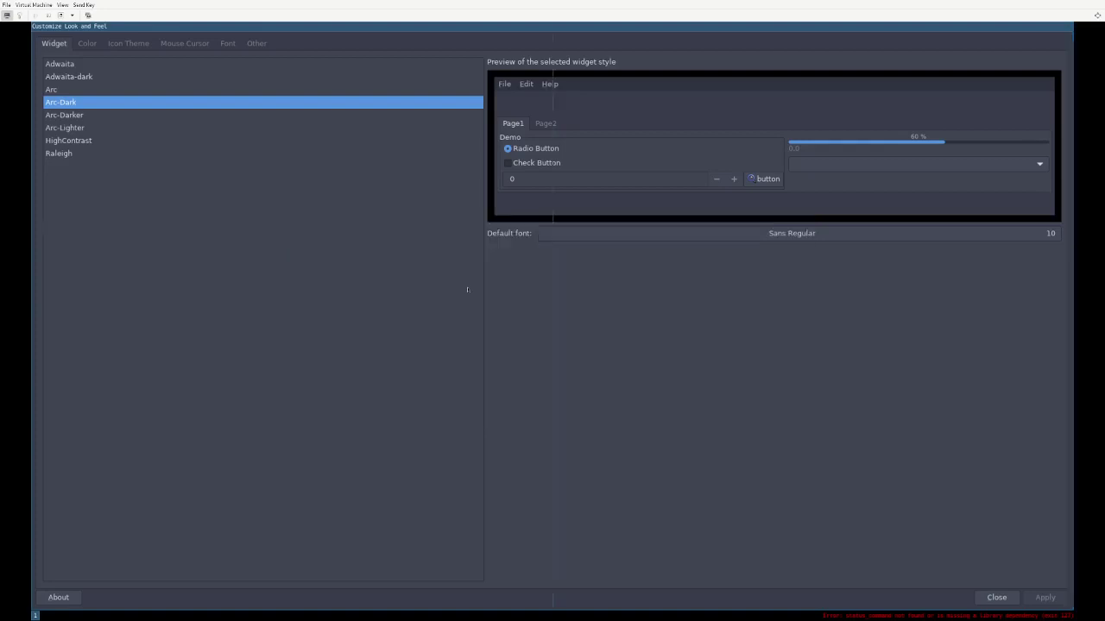
{"action": "key", "text": "super+Return"}
Run 'rofi -show run' and scroll through the full command list
{"action": "type", "text": "rofi "}
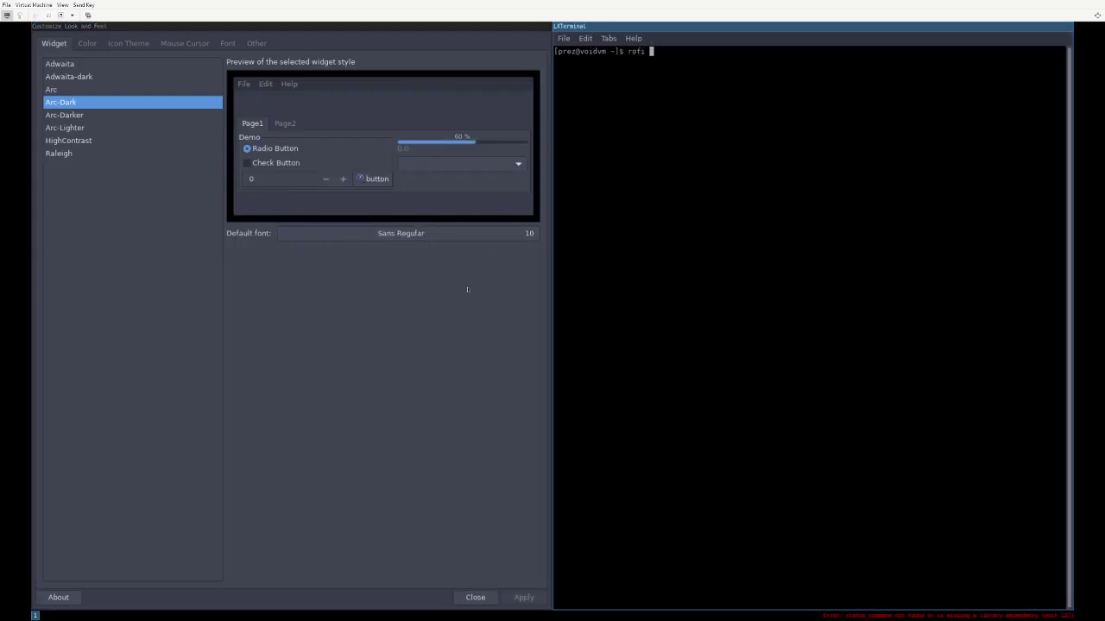
{"action": "type", "text": "-show run"}
{"action": "key", "text": "Return"}
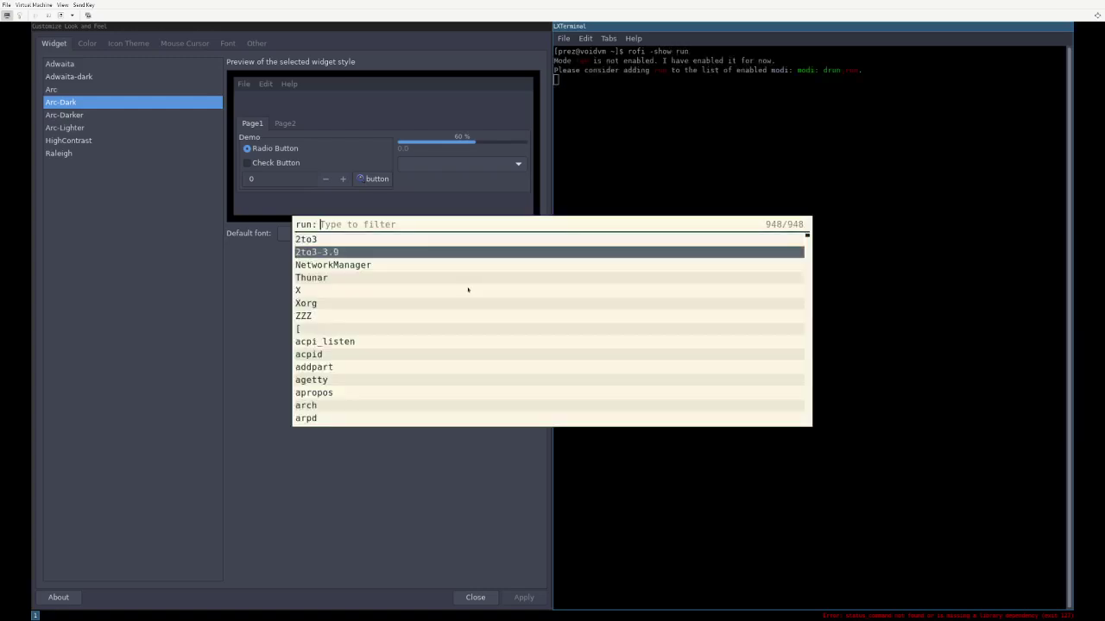
{"action": "type", "text": "lxappe"}
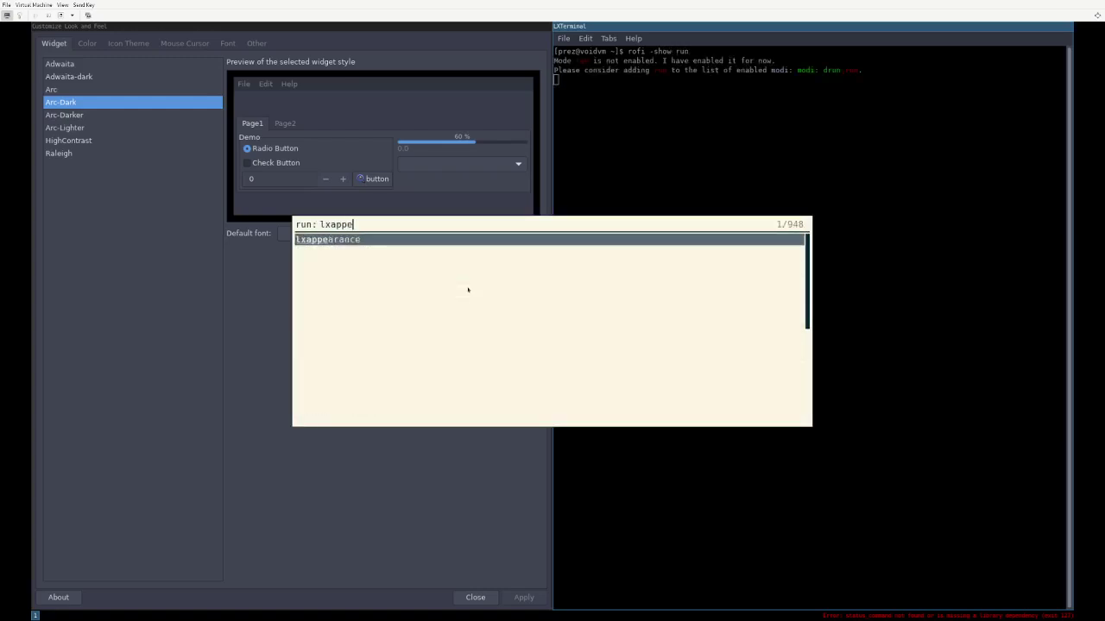
{"action": "key", "text": "BackSpace"}
{"action": "key", "text": "BackSpace"}
{"action": "key", "text": "BackSpace"}
{"action": "key", "text": "BackSpace"}
{"action": "key", "text": "BackSpace"}
{"action": "key", "text": "BackSpace"}
{"action": "key", "text": "Down"}
{"action": "left_click", "coordinate": [467, 290]}
{"action": "key", "text": "Down"}
{"action": "key", "text": "Down"}
{"action": "key", "text": "Down"}
{"action": "key", "text": "Down"}
{"action": "key", "text": "Down"}
{"action": "key", "text": "Down"}
{"action": "key", "text": "Down"}
{"action": "key", "text": "Down"}
{"action": "key", "text": "Down"}
{"action": "key", "text": "Down"}
{"action": "key", "text": "Down"}
{"action": "key", "text": "Down"}
{"action": "key", "text": "Down"}
{"action": "key", "text": "Down"}
{"action": "key", "text": "Down"}
{"action": "key", "text": "Down"}
{"action": "key", "text": "Down"}
{"action": "key", "text": "Down"}
{"action": "key", "text": "Down"}
{"action": "key", "text": "Down"}
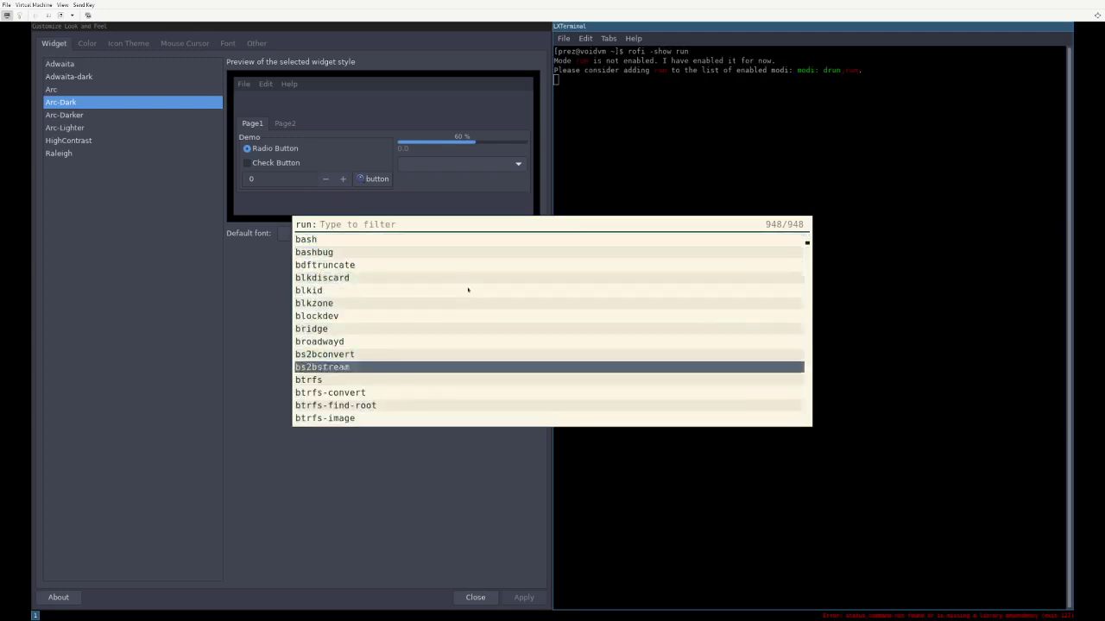
{"action": "key", "text": "Down"}
{"action": "key", "text": "Down"}
{"action": "key", "text": "Down"}
{"action": "key", "text": "Down"}
{"action": "key", "text": "Down"}
{"action": "key", "text": "Down"}
{"action": "key", "text": "Down"}
{"action": "key", "text": "Down"}
{"action": "key", "text": "Down"}
{"action": "key", "text": "Down"}
{"action": "key", "text": "Down"}
{"action": "key", "text": "Down"}
{"action": "key", "text": "Down"}
{"action": "key", "text": "Down"}
{"action": "key", "text": "Down"}
{"action": "key", "text": "Down"}
{"action": "key", "text": "Down"}
{"action": "key", "text": "Down"}
{"action": "key", "text": "Down"}
{"action": "key", "text": "Down"}
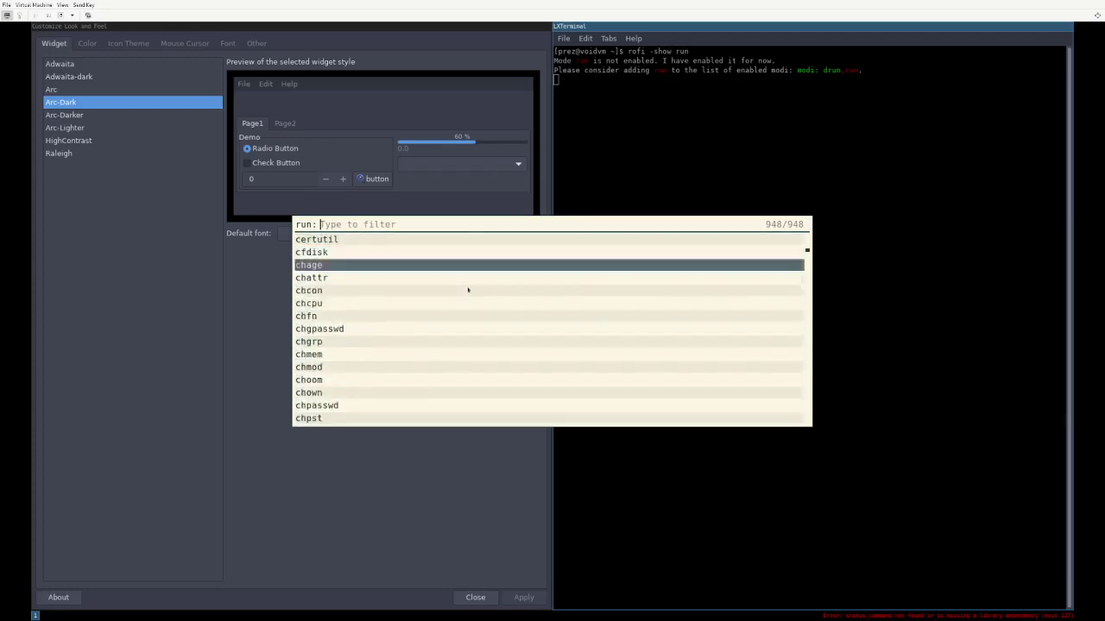
{"action": "key", "text": "Down"}
{"action": "key", "text": "Down"}
{"action": "key", "text": "Down"}
{"action": "key", "text": "Down"}
{"action": "key", "text": "Down"}
{"action": "key", "text": "Down"}
{"action": "key", "text": "Down"}
{"action": "key", "text": "Down"}
{"action": "key", "text": "Down"}
{"action": "key", "text": "Down"}
{"action": "key", "text": "Down"}
{"action": "key", "text": "Down"}
{"action": "key", "text": "Up"}
{"action": "key", "text": "Up"}
{"action": "key", "text": "Up"}
{"action": "key", "text": "Up"}
{"action": "key", "text": "Up"}
{"action": "key", "text": "Up"}
{"action": "key", "text": "Up"}
{"action": "key", "text": "Up"}
{"action": "key", "text": "Up"}
{"action": "key", "text": "Up"}
{"action": "key", "text": "Up"}
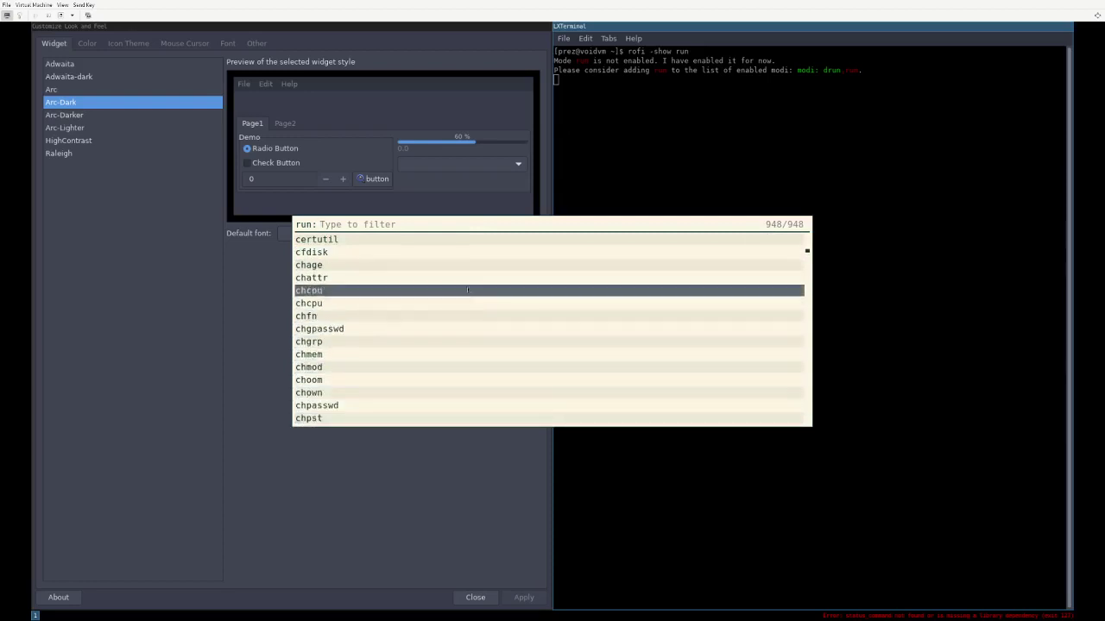
Filter to 'awk', run gawk to print its usage, then close the terminal with Ctrl+D
{"action": "type", "text": "awk"}
{"action": "key", "text": "Up"}
{"action": "key", "text": "Return"}
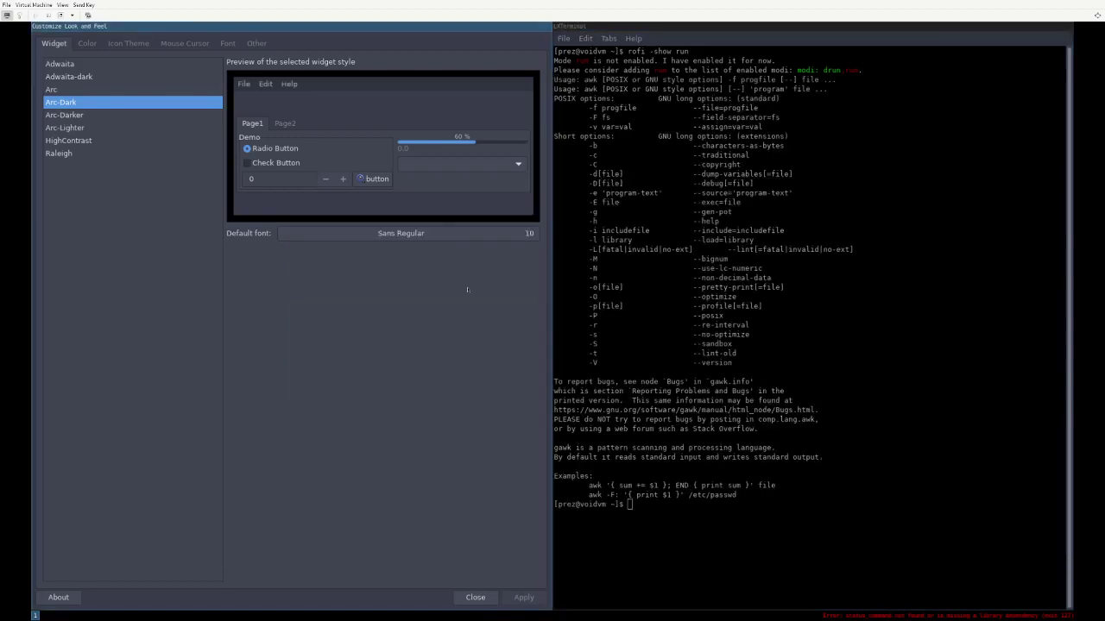
{"action": "left_click", "coordinate": [738, 89]}
{"action": "key", "text": "ctrl+d"}
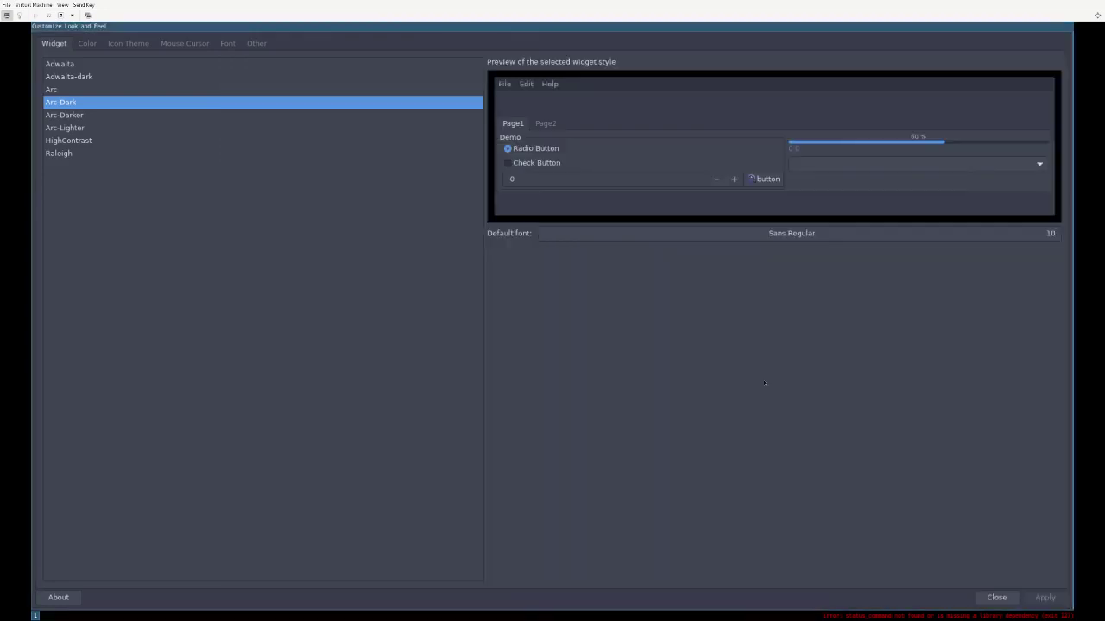
Preview and apply the Adwaita widget theme, glancing at the icon theme list
{"action": "left_click", "coordinate": [134, 67]}
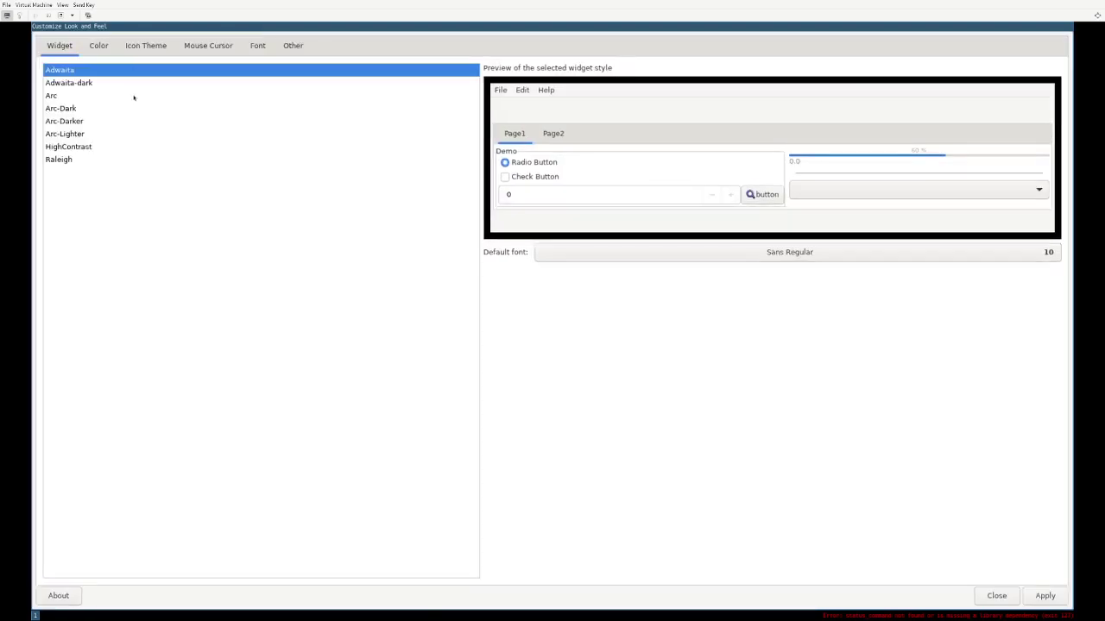
{"action": "left_click", "coordinate": [146, 45]}
{"action": "left_click", "coordinate": [60, 45]}
{"action": "left_click", "coordinate": [1044, 595]}
Launch the file manager from rofi to see the theme, then close it
{"action": "key", "text": "super+d"}
{"action": "type", "text": "f"}
{"action": "key", "text": "Return"}
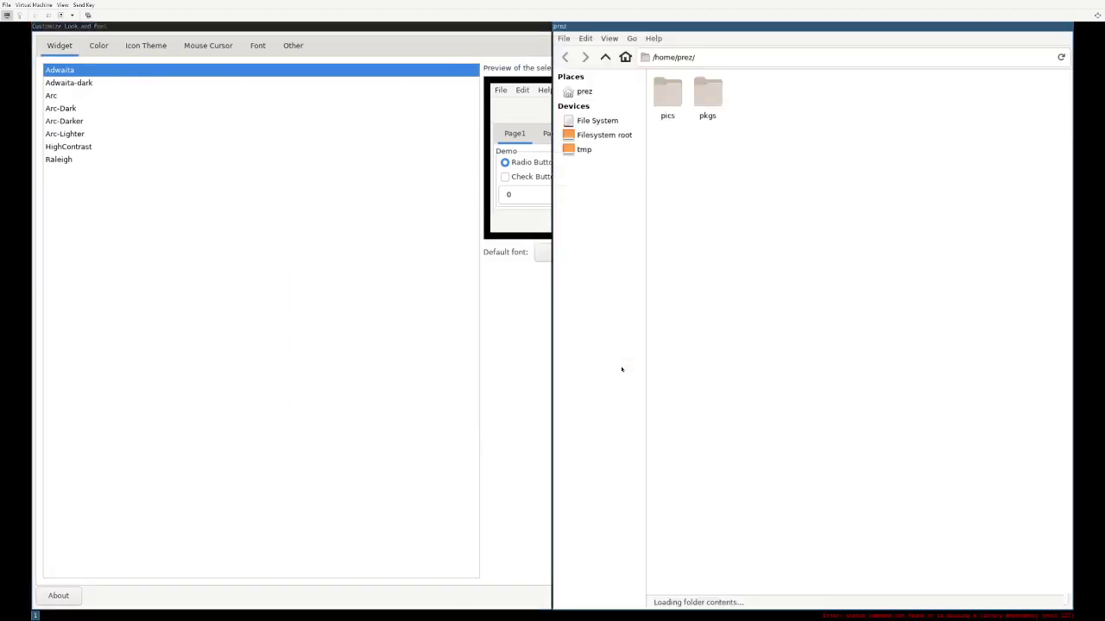
{"action": "left_click", "coordinate": [563, 38]}
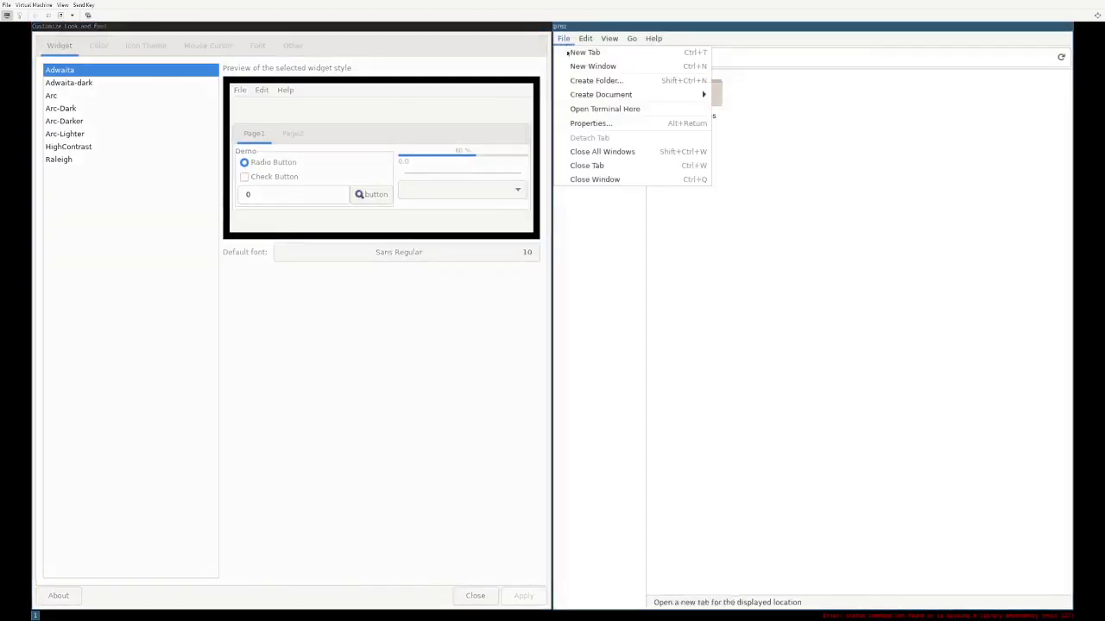
{"action": "left_click", "coordinate": [596, 165]}
Preview Arc-Darker and Arc-Lighter, then choose and apply Arc-Dark
{"action": "left_click", "coordinate": [106, 121]}
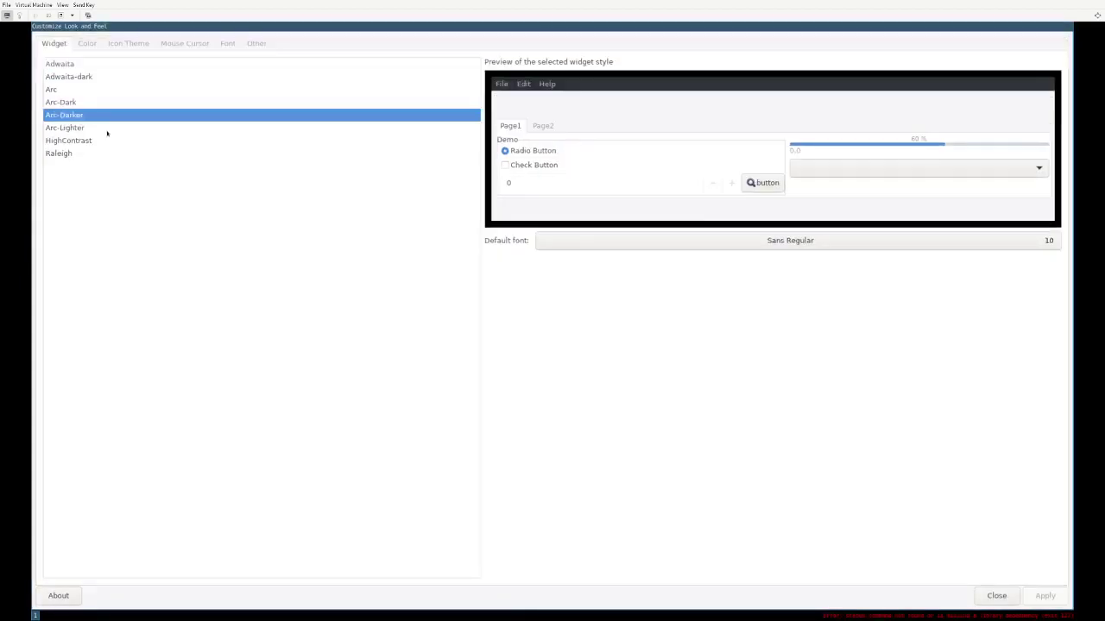
{"action": "left_click", "coordinate": [107, 129]}
{"action": "left_click", "coordinate": [105, 114]}
{"action": "left_click", "coordinate": [106, 102]}
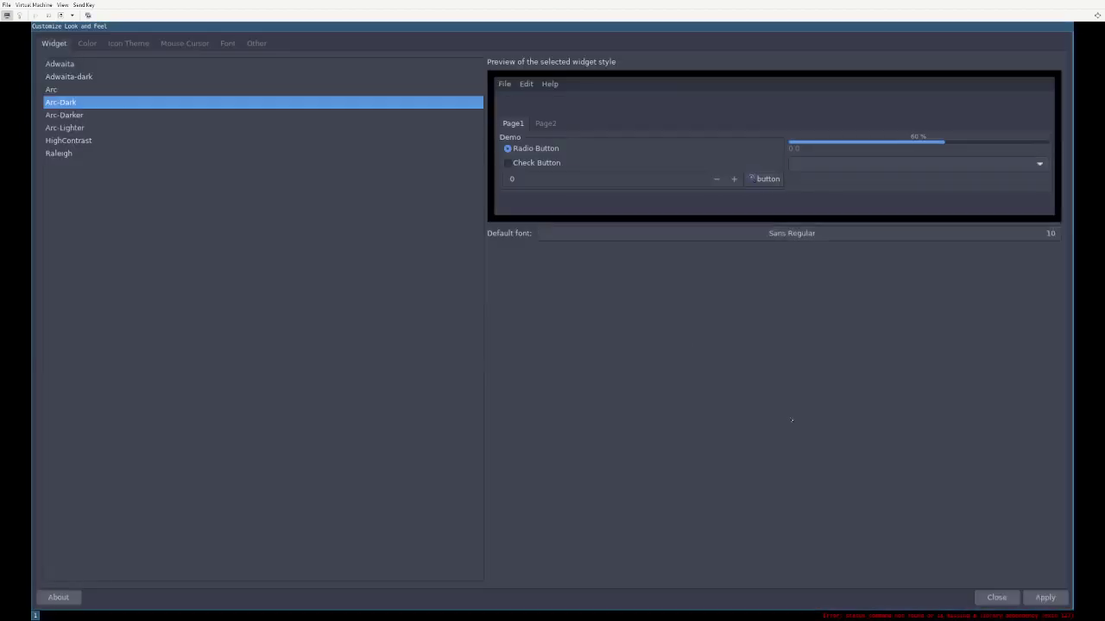
{"action": "left_click", "coordinate": [1045, 597]}
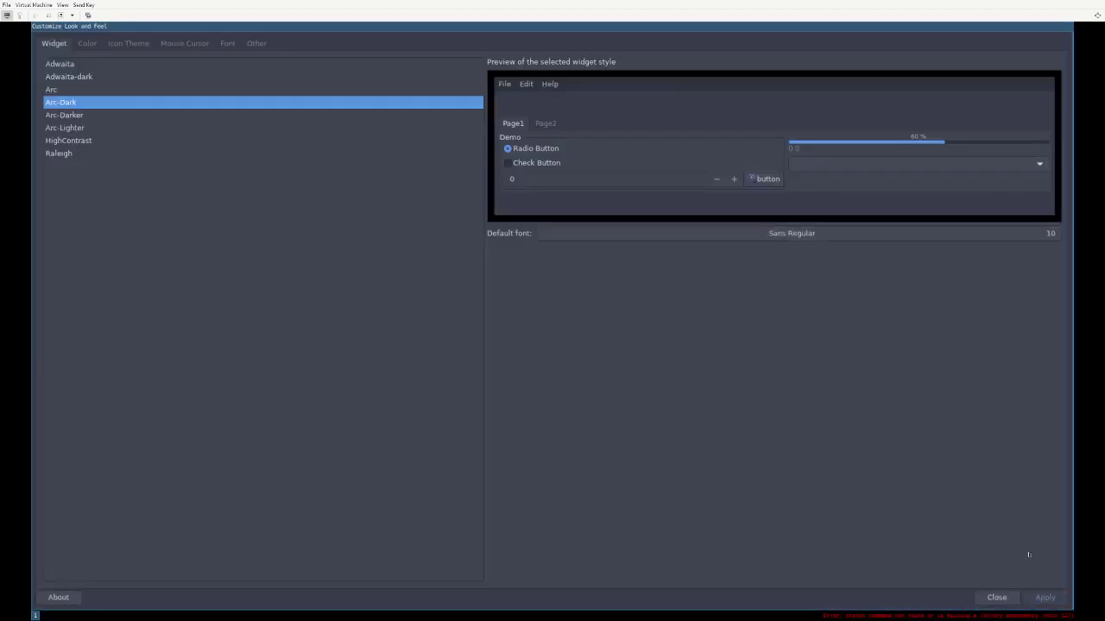
{"action": "key", "text": "super+d"}
{"action": "type", "text": "thu"}
{"action": "key", "text": "Return"}
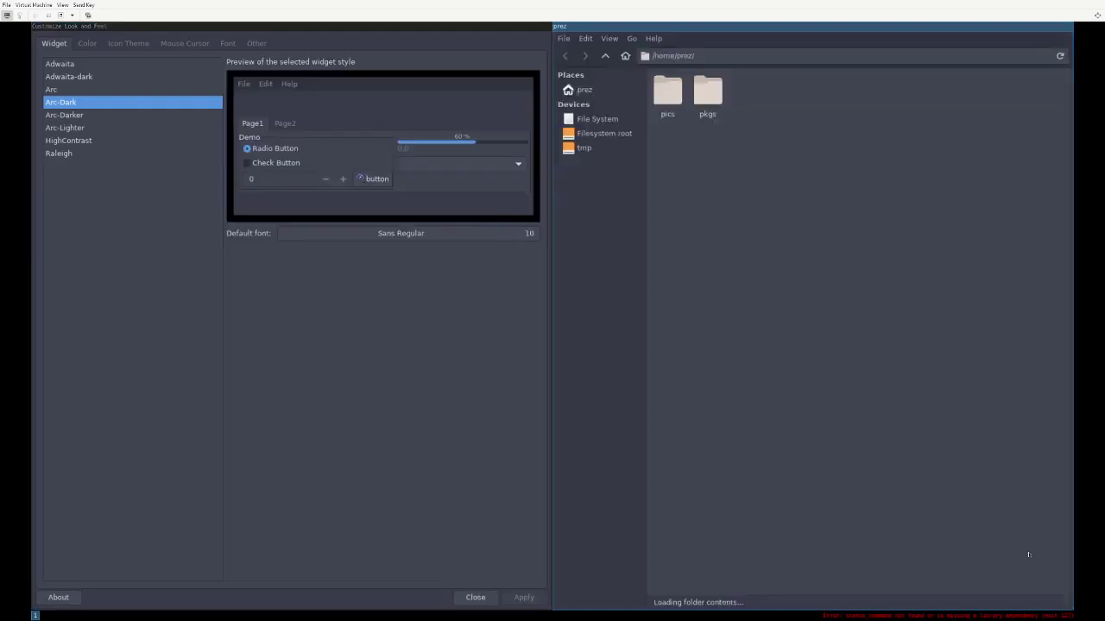
{"action": "key", "text": "super+d"}
{"action": "type", "text": "lx"}
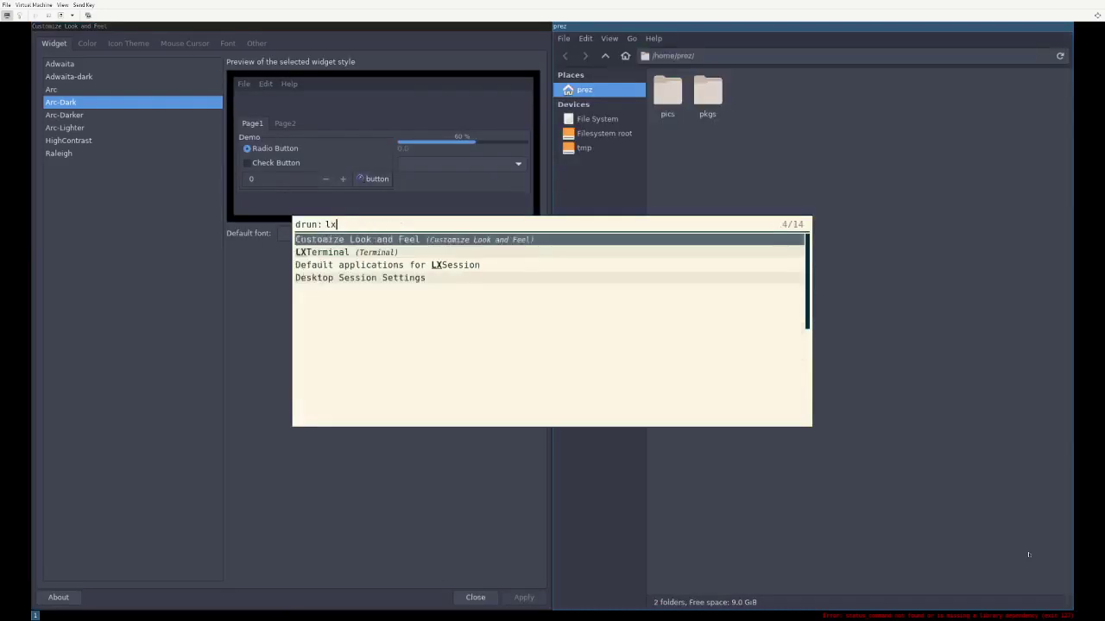
{"action": "key", "text": "Down"}
{"action": "key", "text": "Return"}
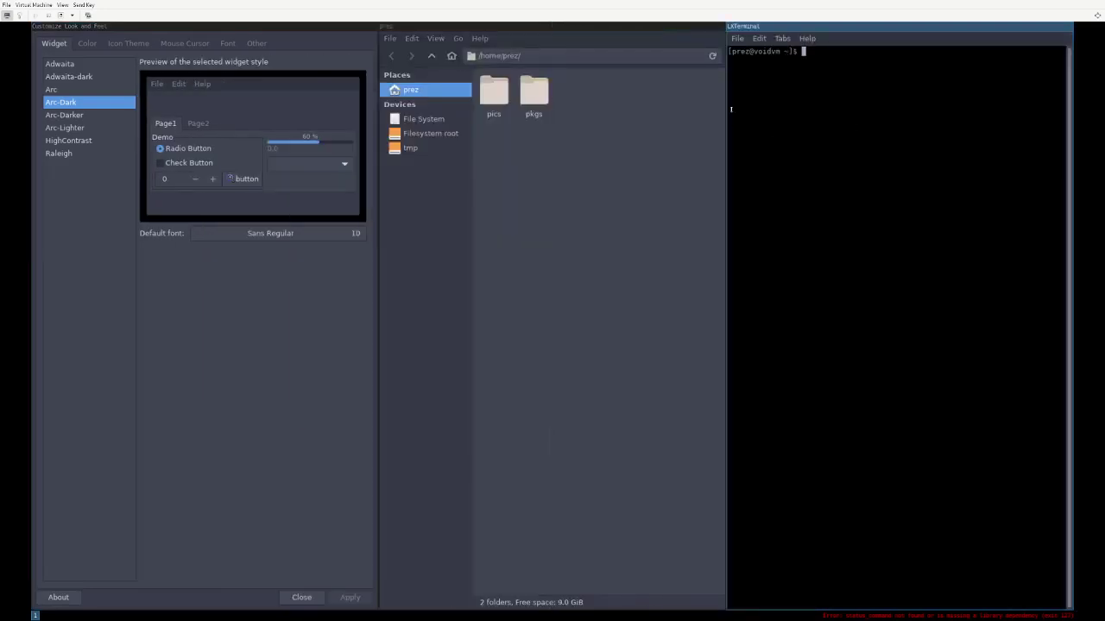
{"action": "left_click", "coordinate": [737, 38]}
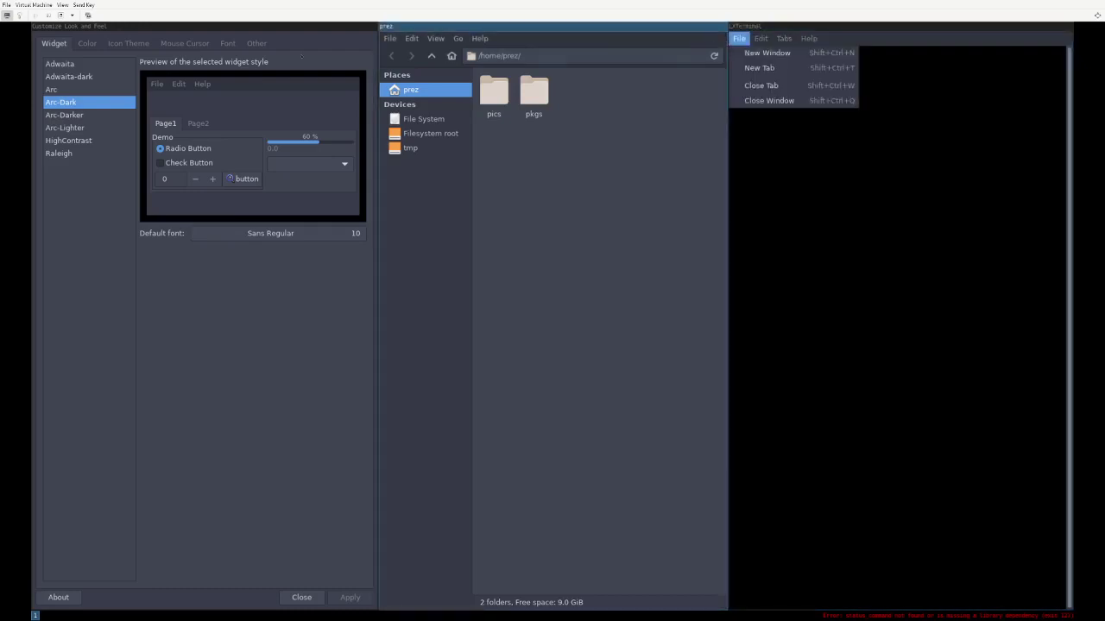
{"action": "left_click", "coordinate": [632, 145]}
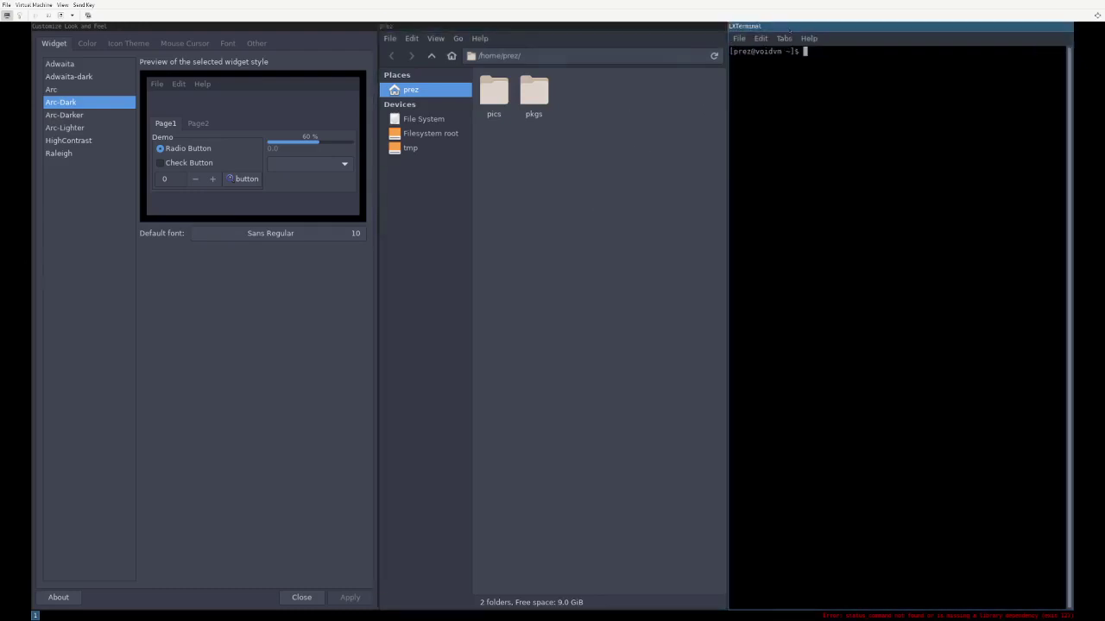
{"action": "left_click", "coordinate": [738, 38]}
{"action": "left_click", "coordinate": [761, 85]}
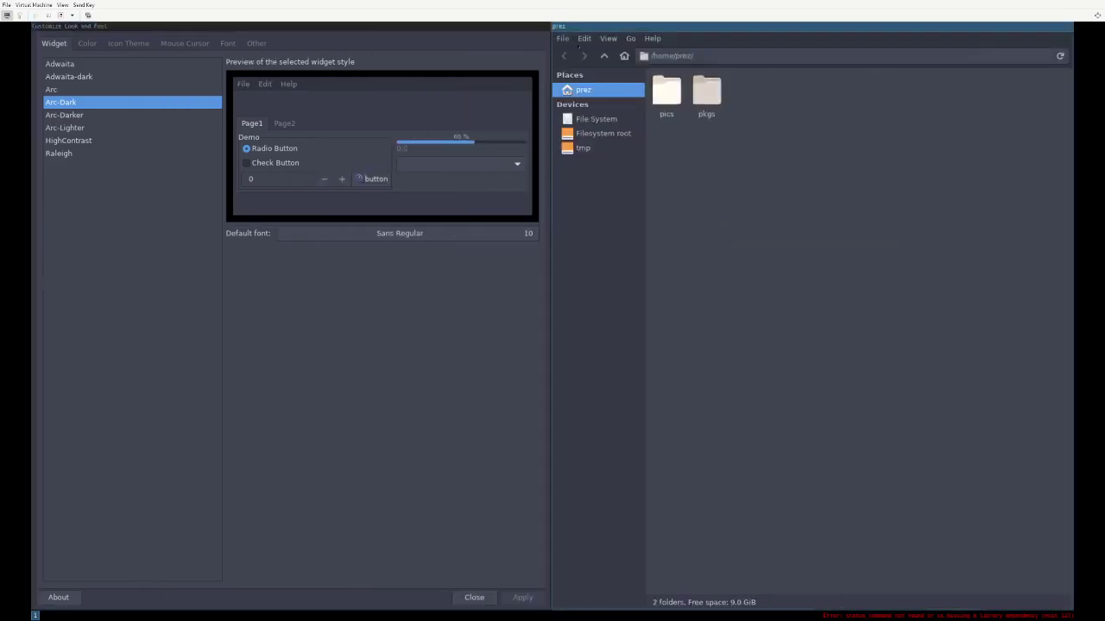
{"action": "left_click", "coordinate": [562, 38]}
{"action": "left_click", "coordinate": [595, 198]}
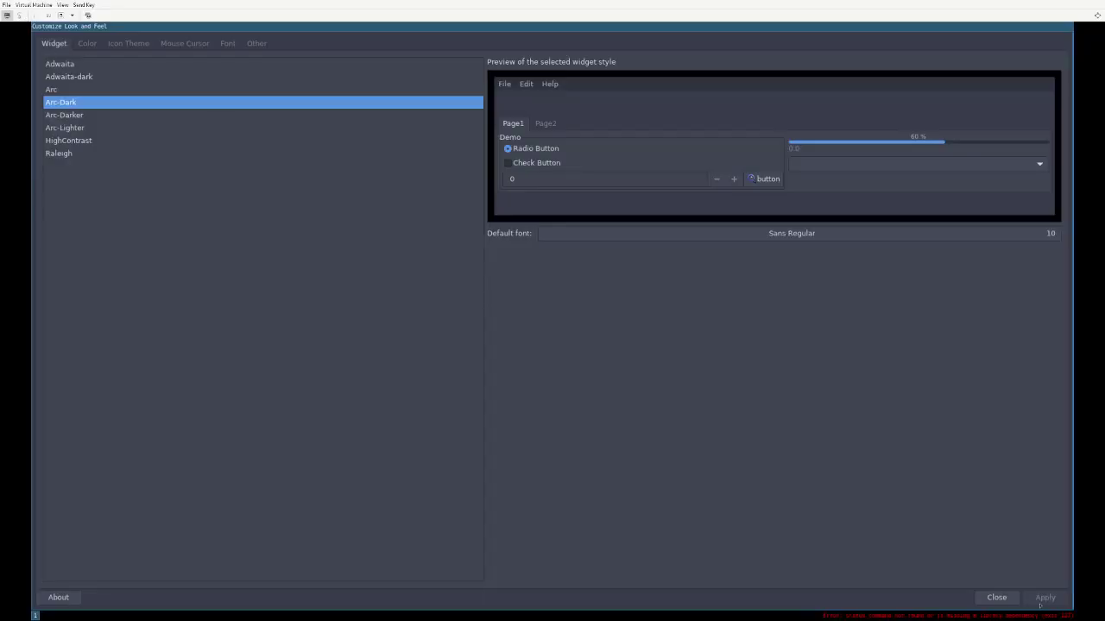
Close Customize Look and Feel and open a new terminal
{"action": "left_click", "coordinate": [1009, 597]}
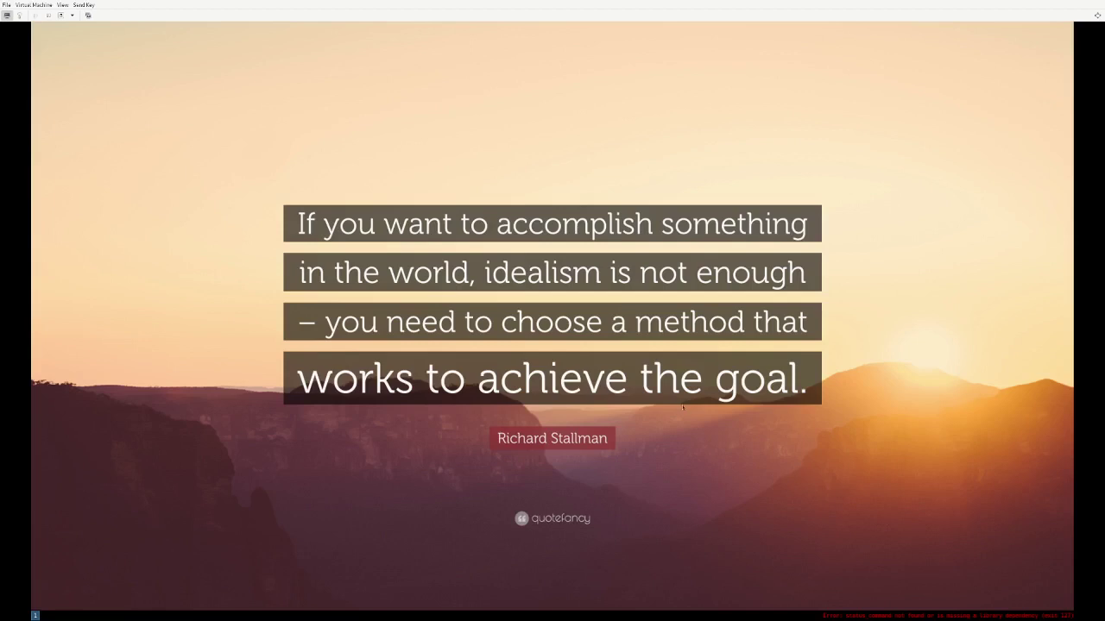
{"action": "key", "text": "ctrl+alt+t"}
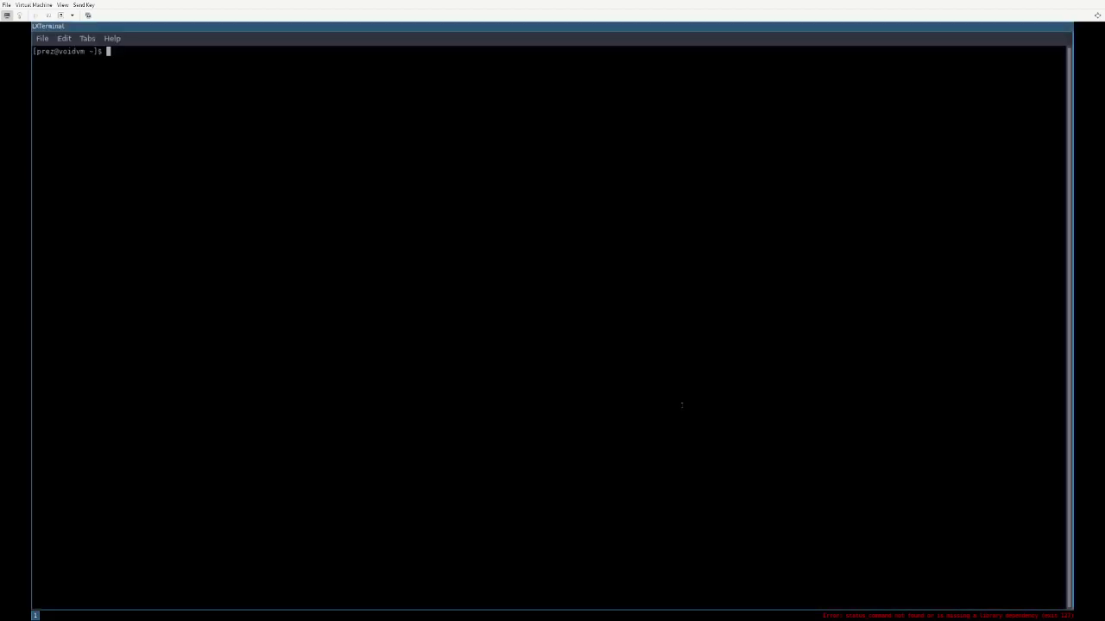
{"action": "type", "text": "nvim ~/"}
{"action": "key", "text": "ctrl+c"}
List the enabled services with ls /var/service, then clear the screen
{"action": "type", "text": "ls /var/service"}
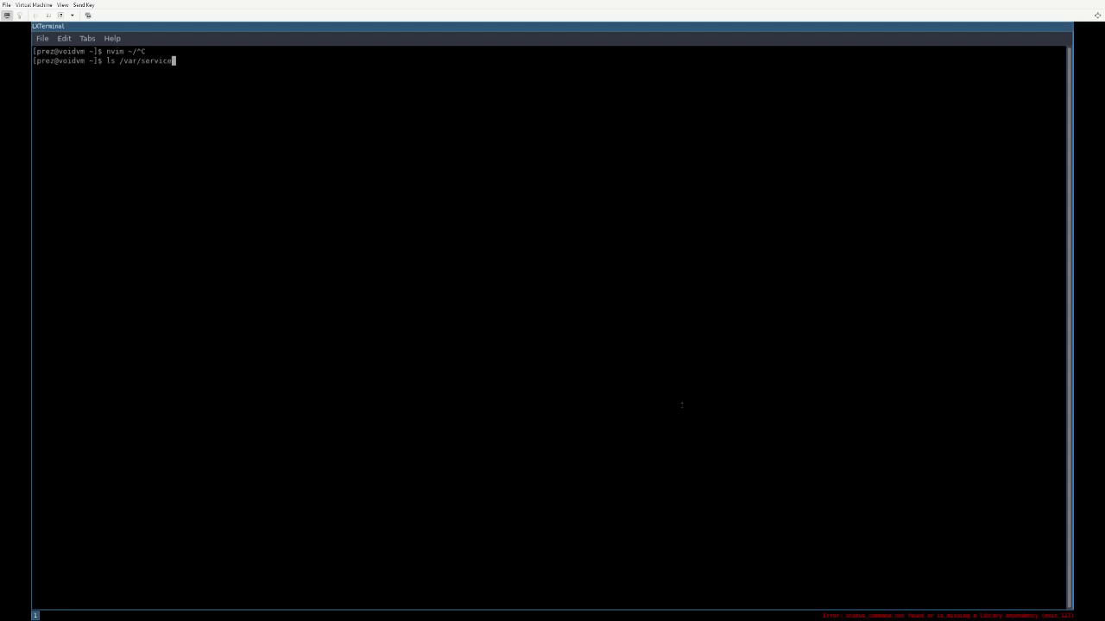
{"action": "key", "text": "Return"}
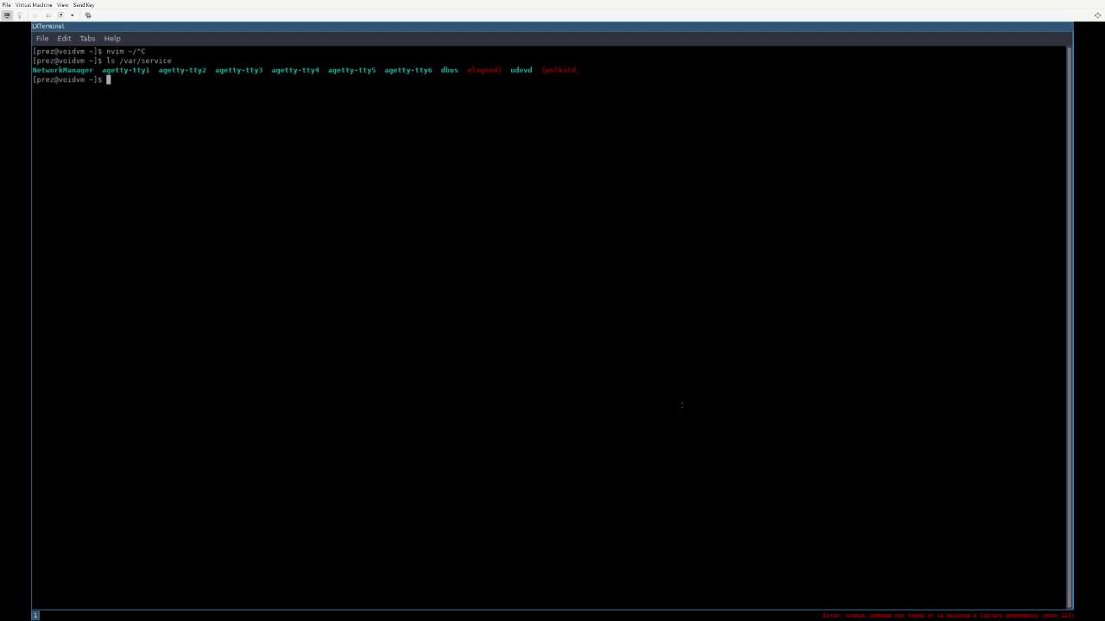
{"action": "type", "text": "clear"}
{"action": "key", "text": "Return"}
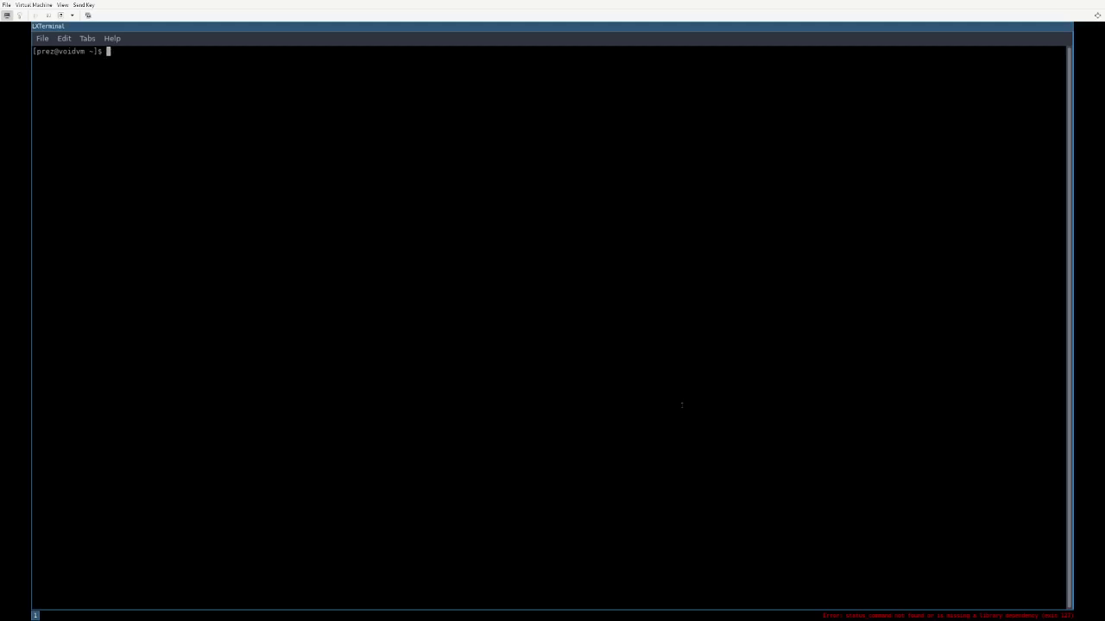
Run notify-send "hello there" to pop a desktop notification, then select the command text
{"action": "type", "text": "notify-send \"hello there\""}
{"action": "key", "text": "Return"}
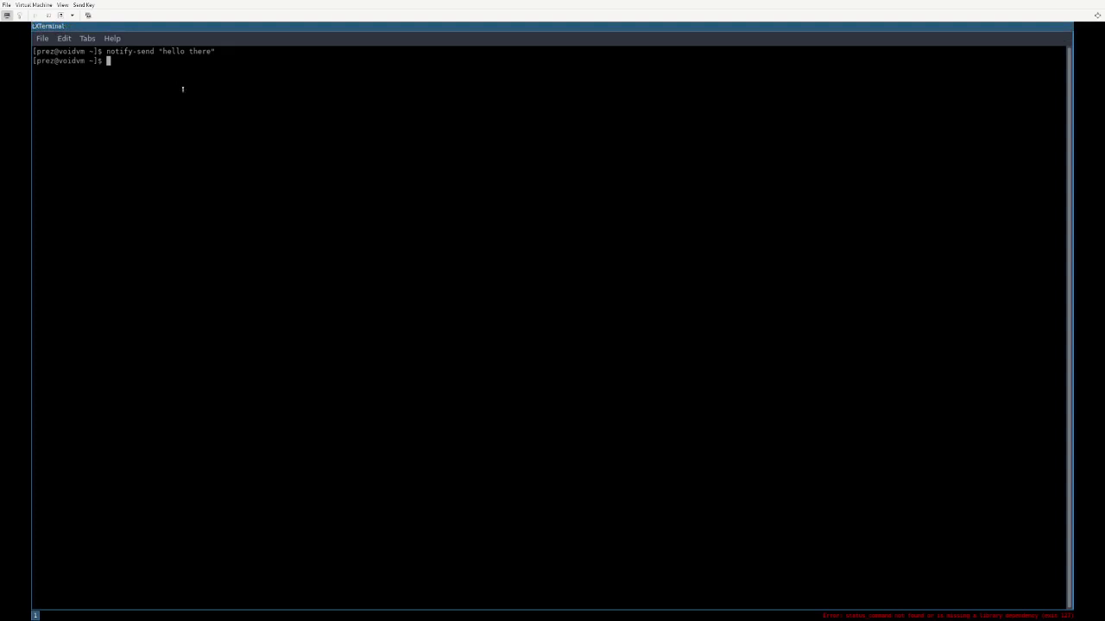
{"action": "mouse_move", "coordinate": [216, 50]}
{"action": "left_mouse_down"}
{"action": "mouse_move", "coordinate": [105, 52]}
{"action": "mouse_move", "coordinate": [215, 52]}
{"action": "left_mouse_up"}
{"action": "left_click", "coordinate": [106, 52]}
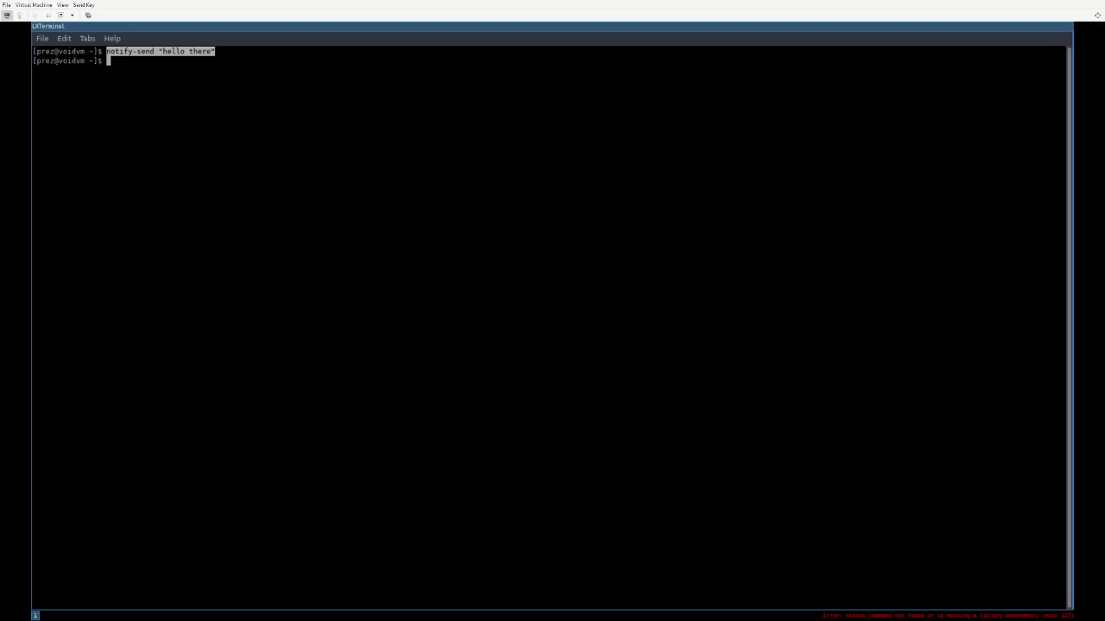
Open /usr/local/bin/dmenu as root with sudo nvim and move to line 2
{"action": "left_click", "coordinate": [149, 78]}
{"action": "type", "text": "nvim"}
{"action": "key", "text": "ctrl+c"}
{"action": "type", "text": "s"}
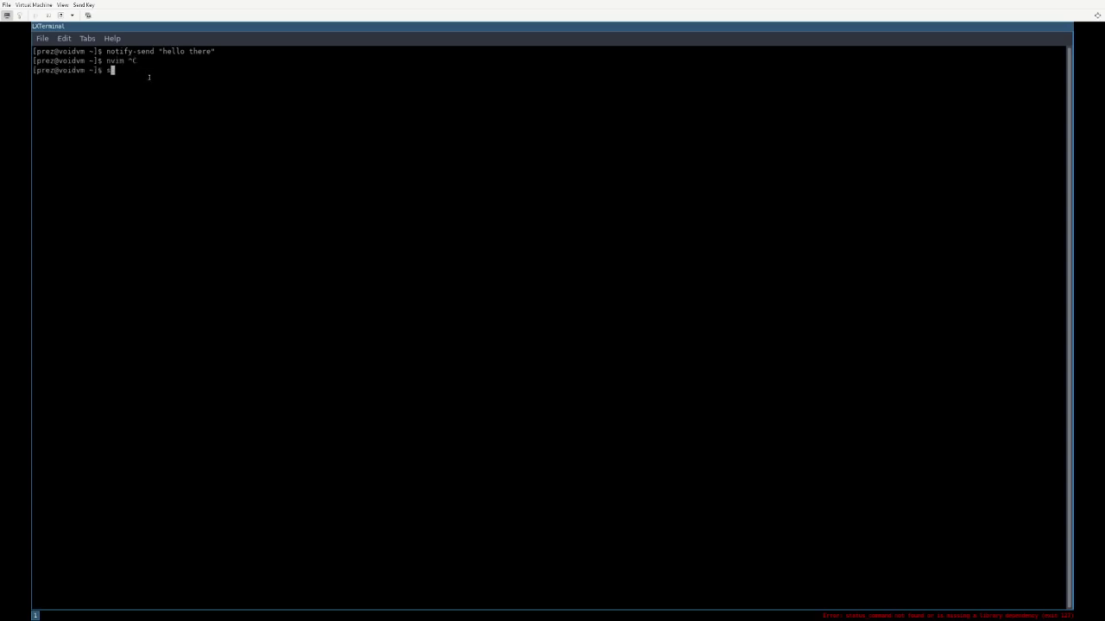
{"action": "type", "text": "udo nvim /etc/"}
{"action": "key", "text": "BackSpace"}
{"action": "key", "text": "BackSpace"}
{"action": "key", "text": "BackSpace"}
{"action": "key", "text": "BackSpace"}
{"action": "type", "text": "bin/"}
{"action": "key", "text": "BackSpace"}
{"action": "key", "text": "BackSpace"}
{"action": "key", "text": "BackSpace"}
{"action": "key", "text": "BackSpace"}
{"action": "type", "text": "usr/bin/"}
{"action": "key", "text": "BackSpace"}
{"action": "key", "text": "BackSpace"}
{"action": "key", "text": "BackSpace"}
{"action": "key", "text": "BackSpace"}
{"action": "type", "text": "local/bin/dmenu"}
{"action": "key", "text": "Return"}
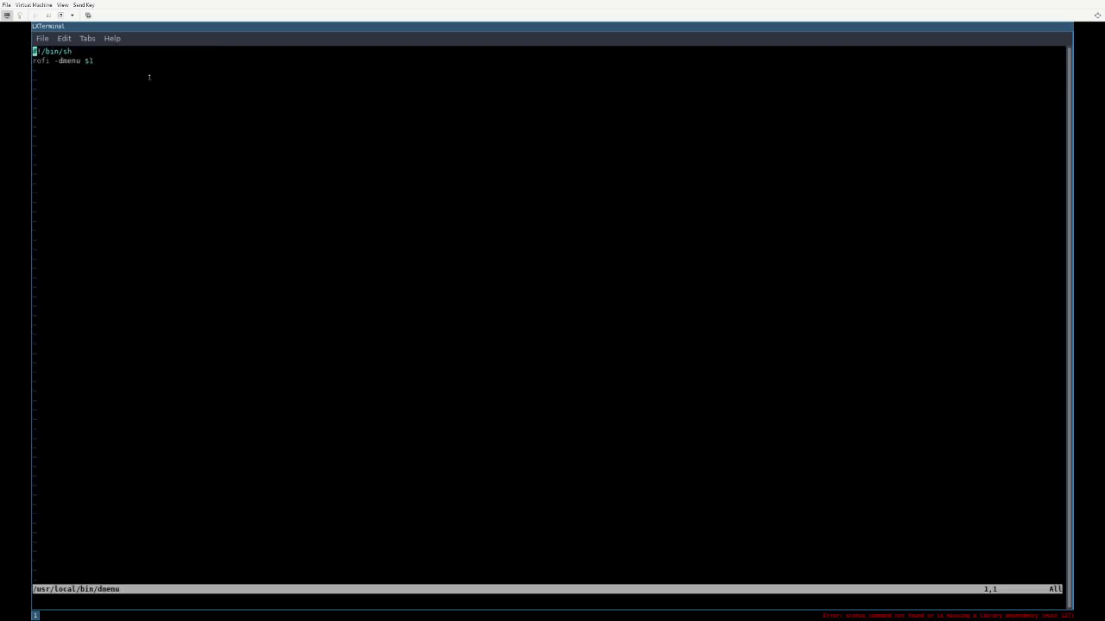
{"action": "key", "text": "j"}
Quit Neovim and make the script executable with sudo chmod +x /usr/local/bin/dmenu
{"action": "type", "text": ":q"}
{"action": "key", "text": "Return"}
{"action": "type", "text": "sudo chmod +x /usr/local/bin/dmenu"}
{"action": "key", "text": "Return"}
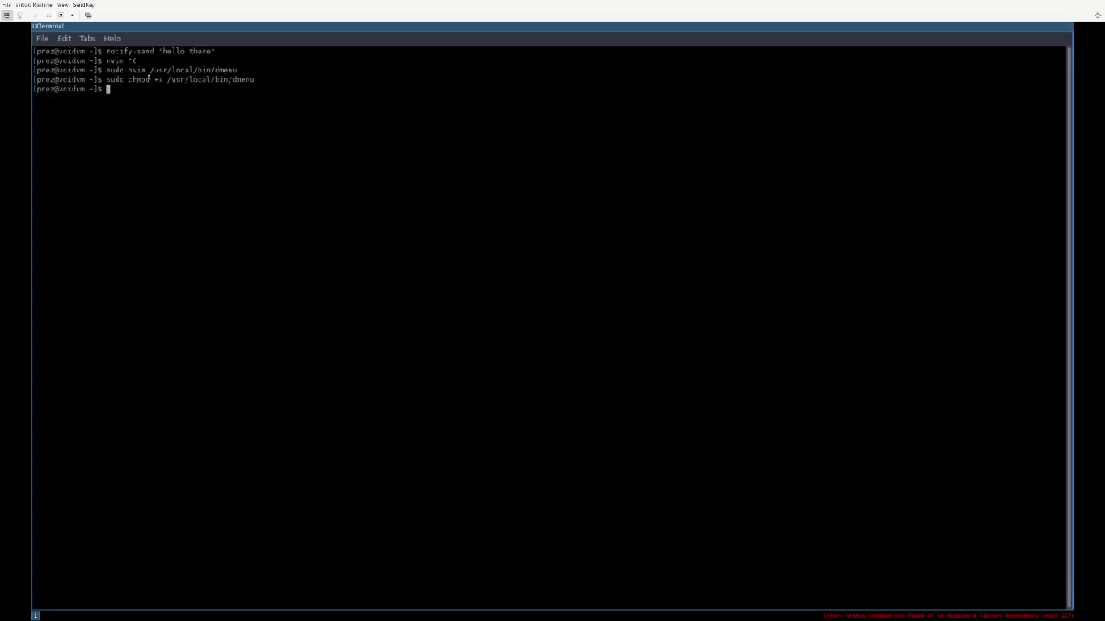
Pipe echo -e "one\ntwo\nthree" into dmenu, browse the rofi list, and dismiss it
{"action": "type", "text": "echo e-"}
{"action": "key", "text": "BackSpace"}
{"action": "key", "text": "BackSpace"}
{"action": "type", "text": "-e \"one/"}
{"action": "key", "text": "BackSpace"}
{"action": "type", "text": "\\ntwo\\n\\"}
{"action": "type", "text": "n"}
{"action": "key", "text": "BackSpace"}
{"action": "key", "text": "BackSpace"}
{"action": "type", "text": "three\" | dmenu"}
{"action": "key", "text": "Return"}
{"action": "key", "text": "Down"}
{"action": "key", "text": "Down"}
{"action": "key", "text": "Up"}
{"action": "key", "text": "Up"}
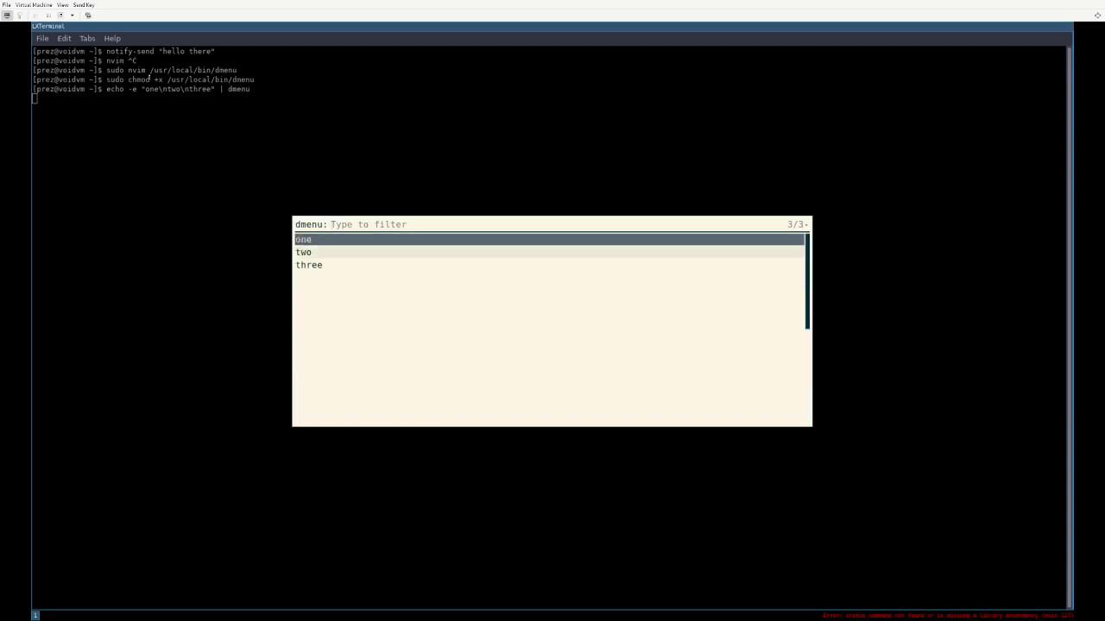
{"action": "key", "text": "Down"}
{"action": "key", "text": "Down"}
{"action": "key", "text": "Down"}
{"action": "key", "text": "Escape"}
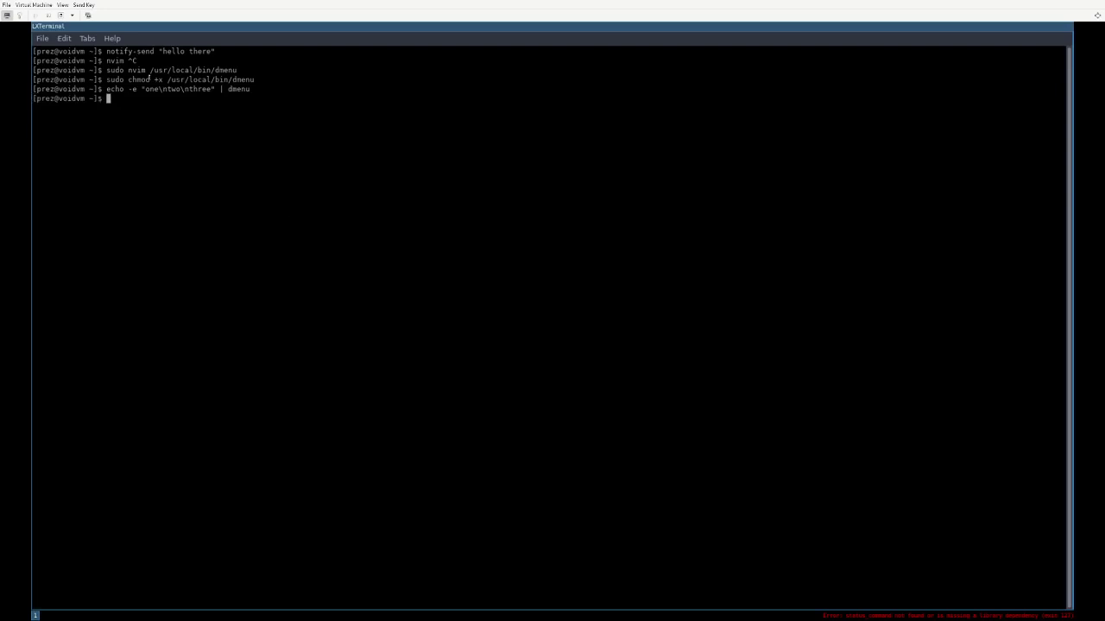